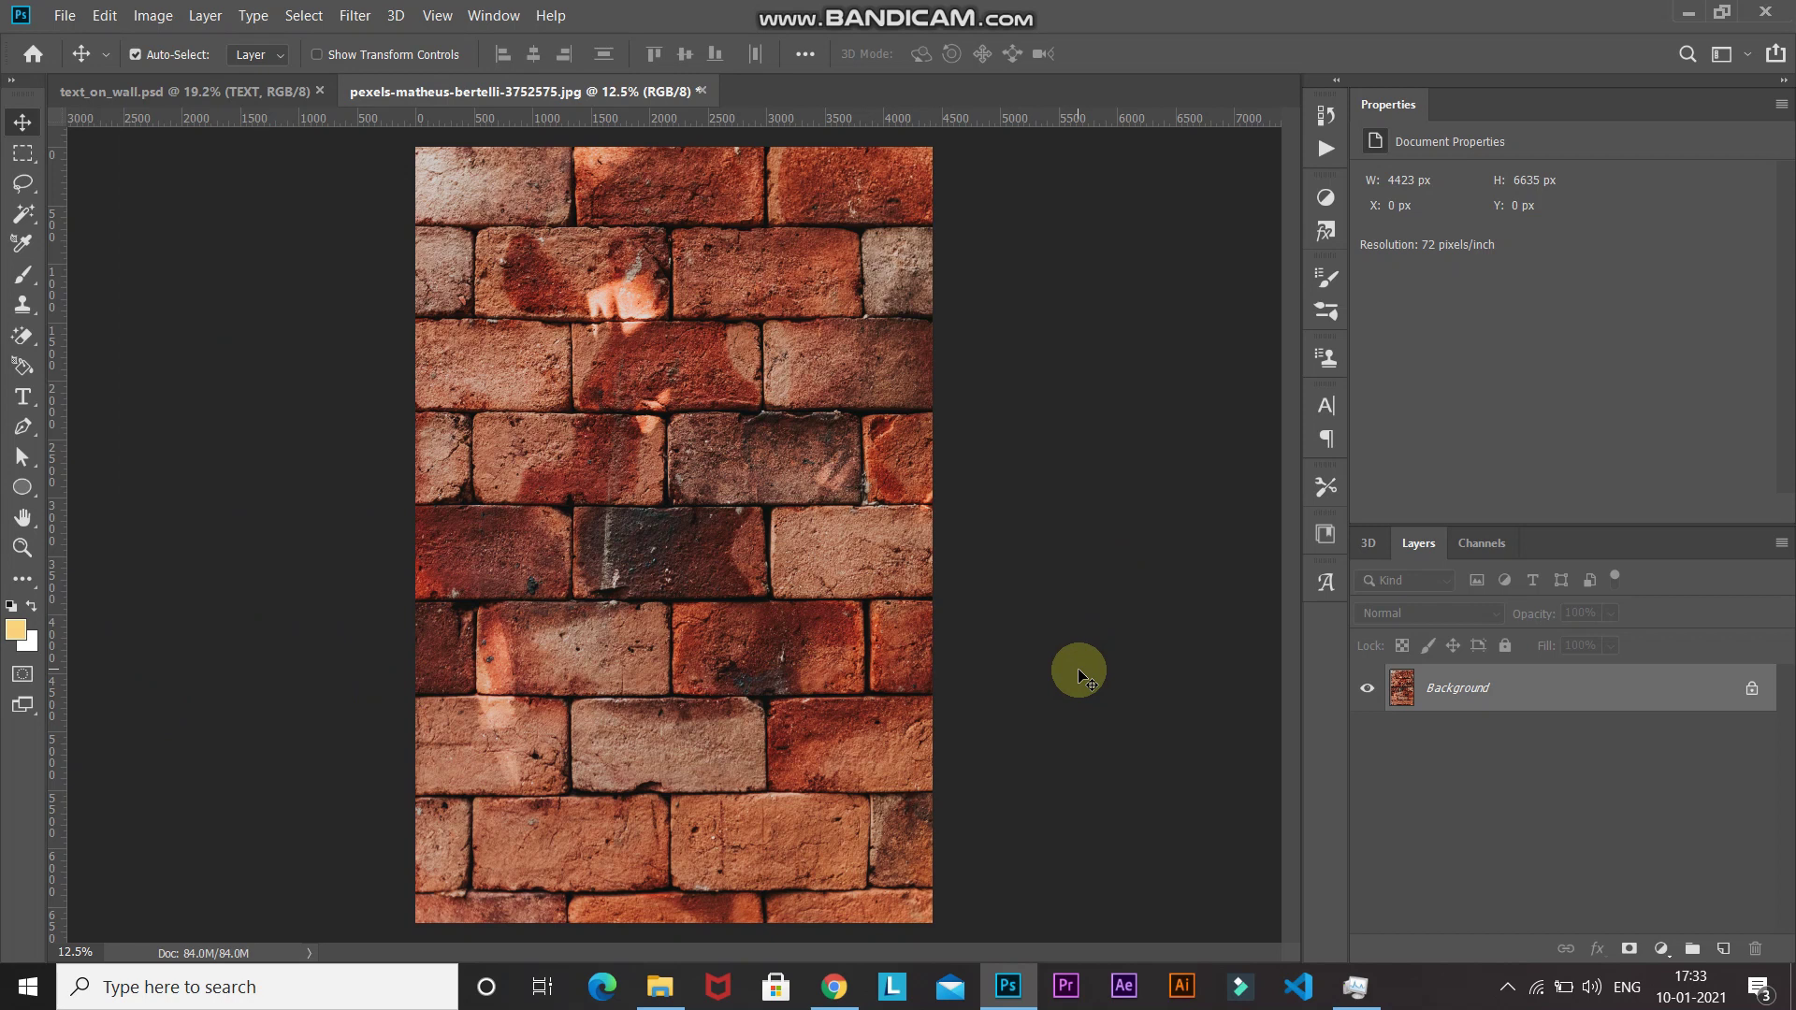
- Rotate the brick photo 90° clockwise into landscape orientation
click(152, 15)
mouse_move(196, 230)
click(421, 249)
key(ctrl)
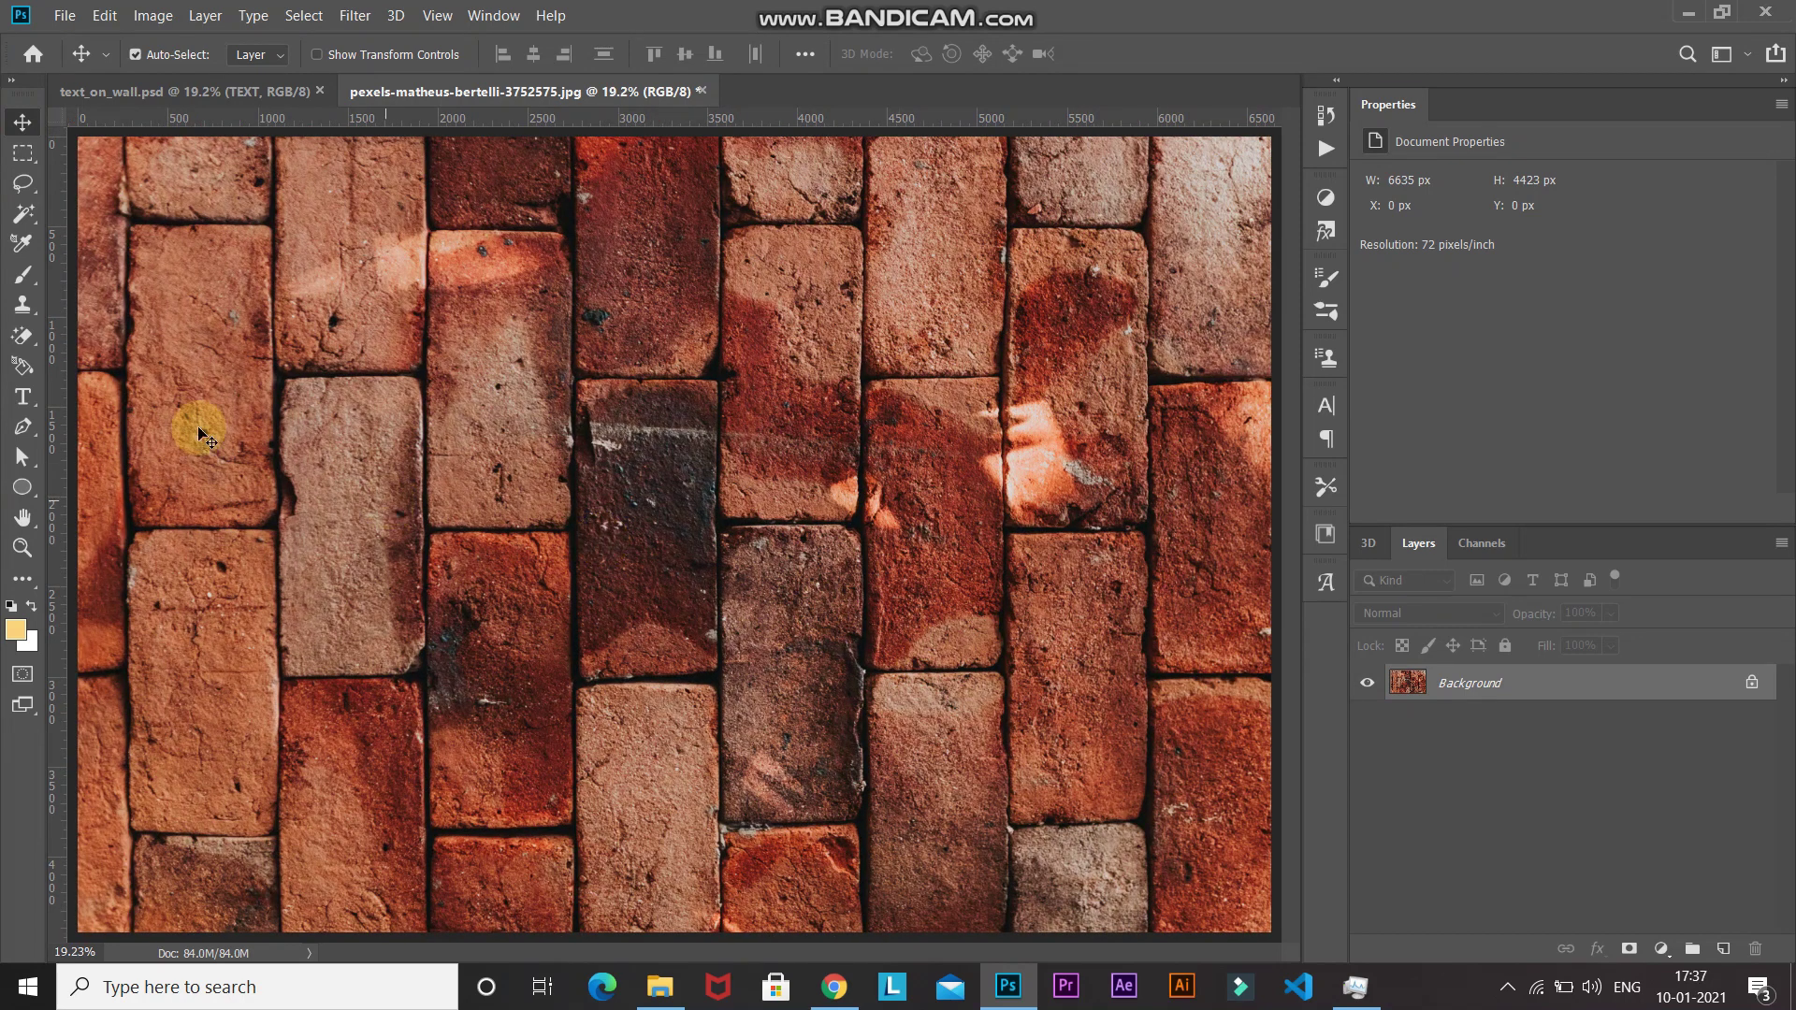
- Choose the Horizontal Type tool with Bebas Neue Regular at 1296 pt
drag(22, 396, 91, 399)
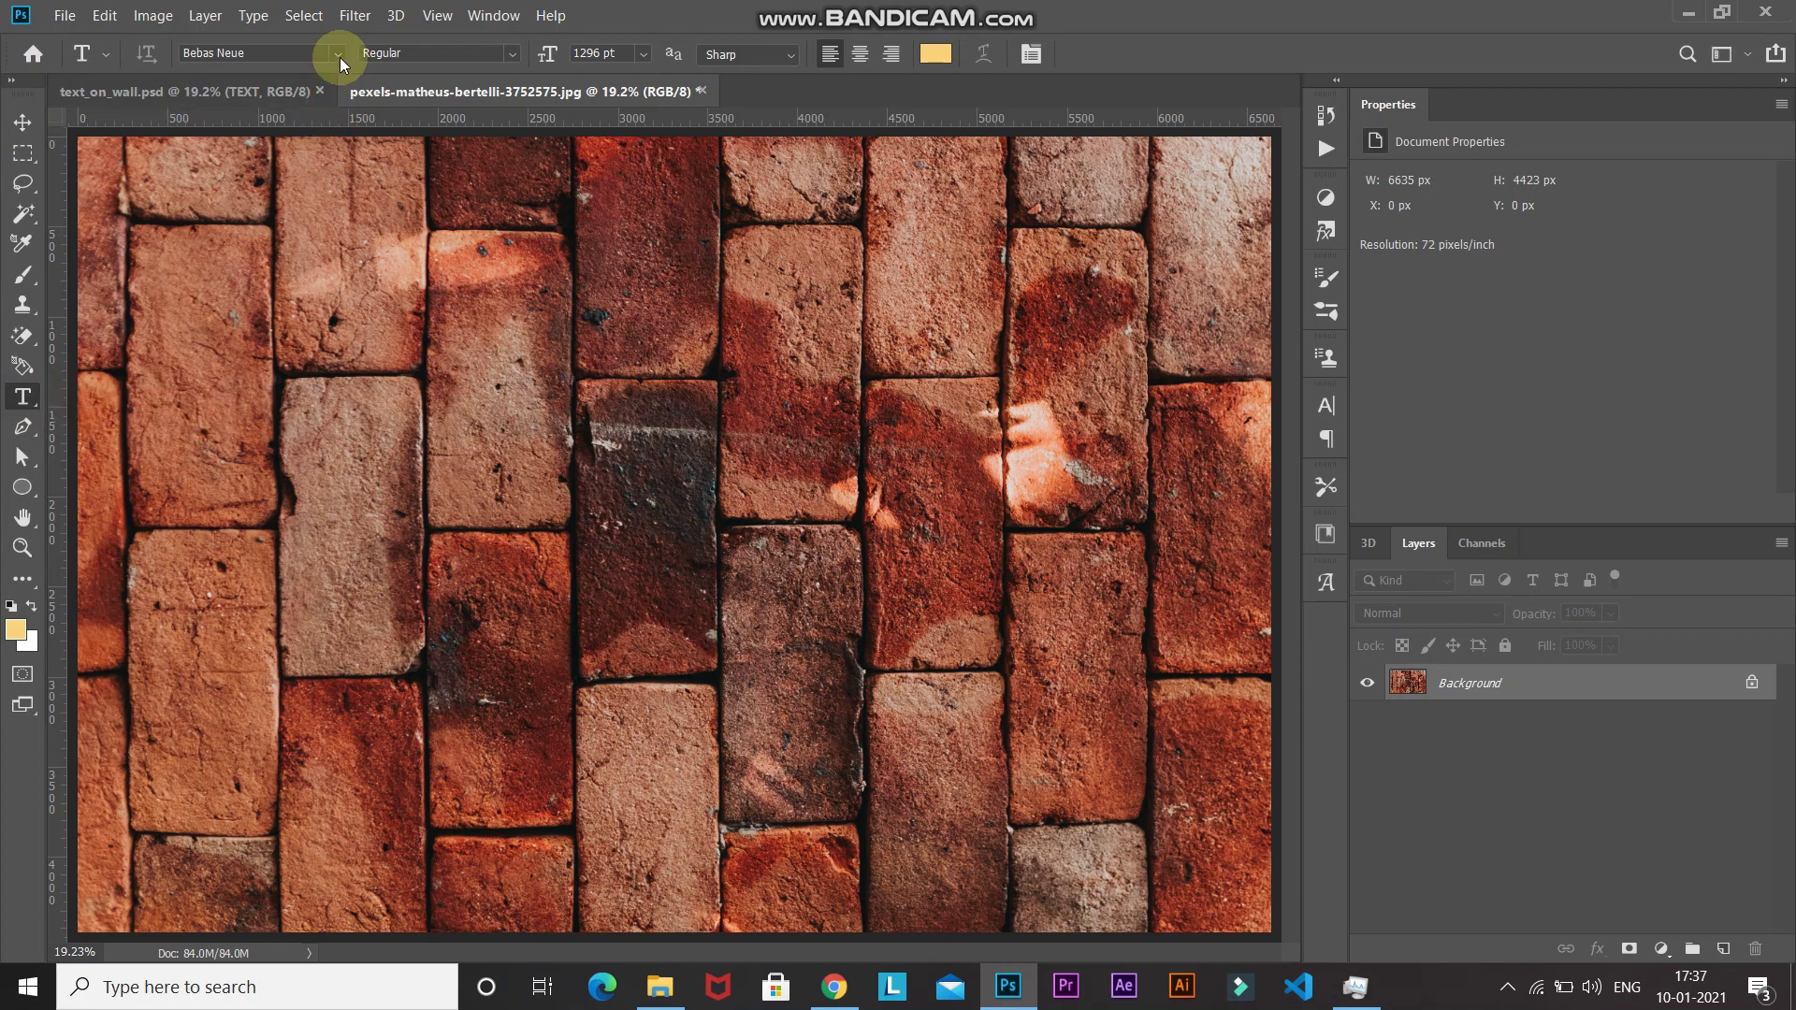
click(338, 56)
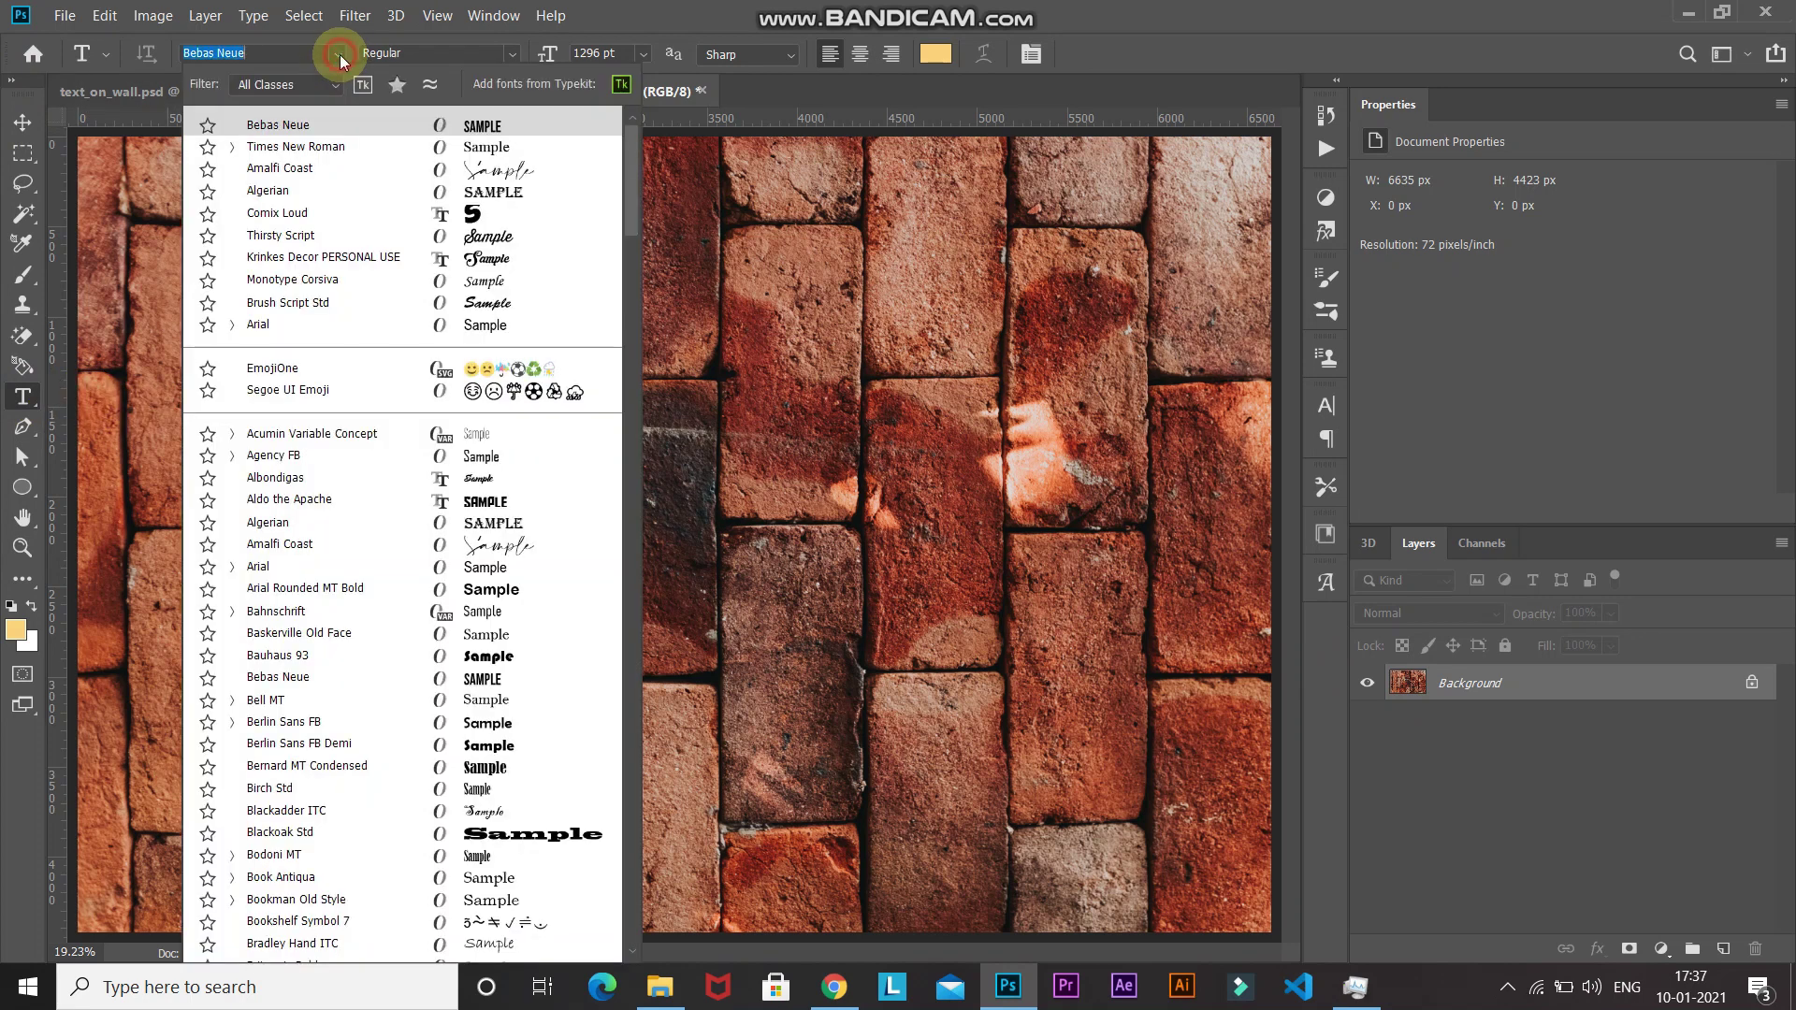
click(321, 127)
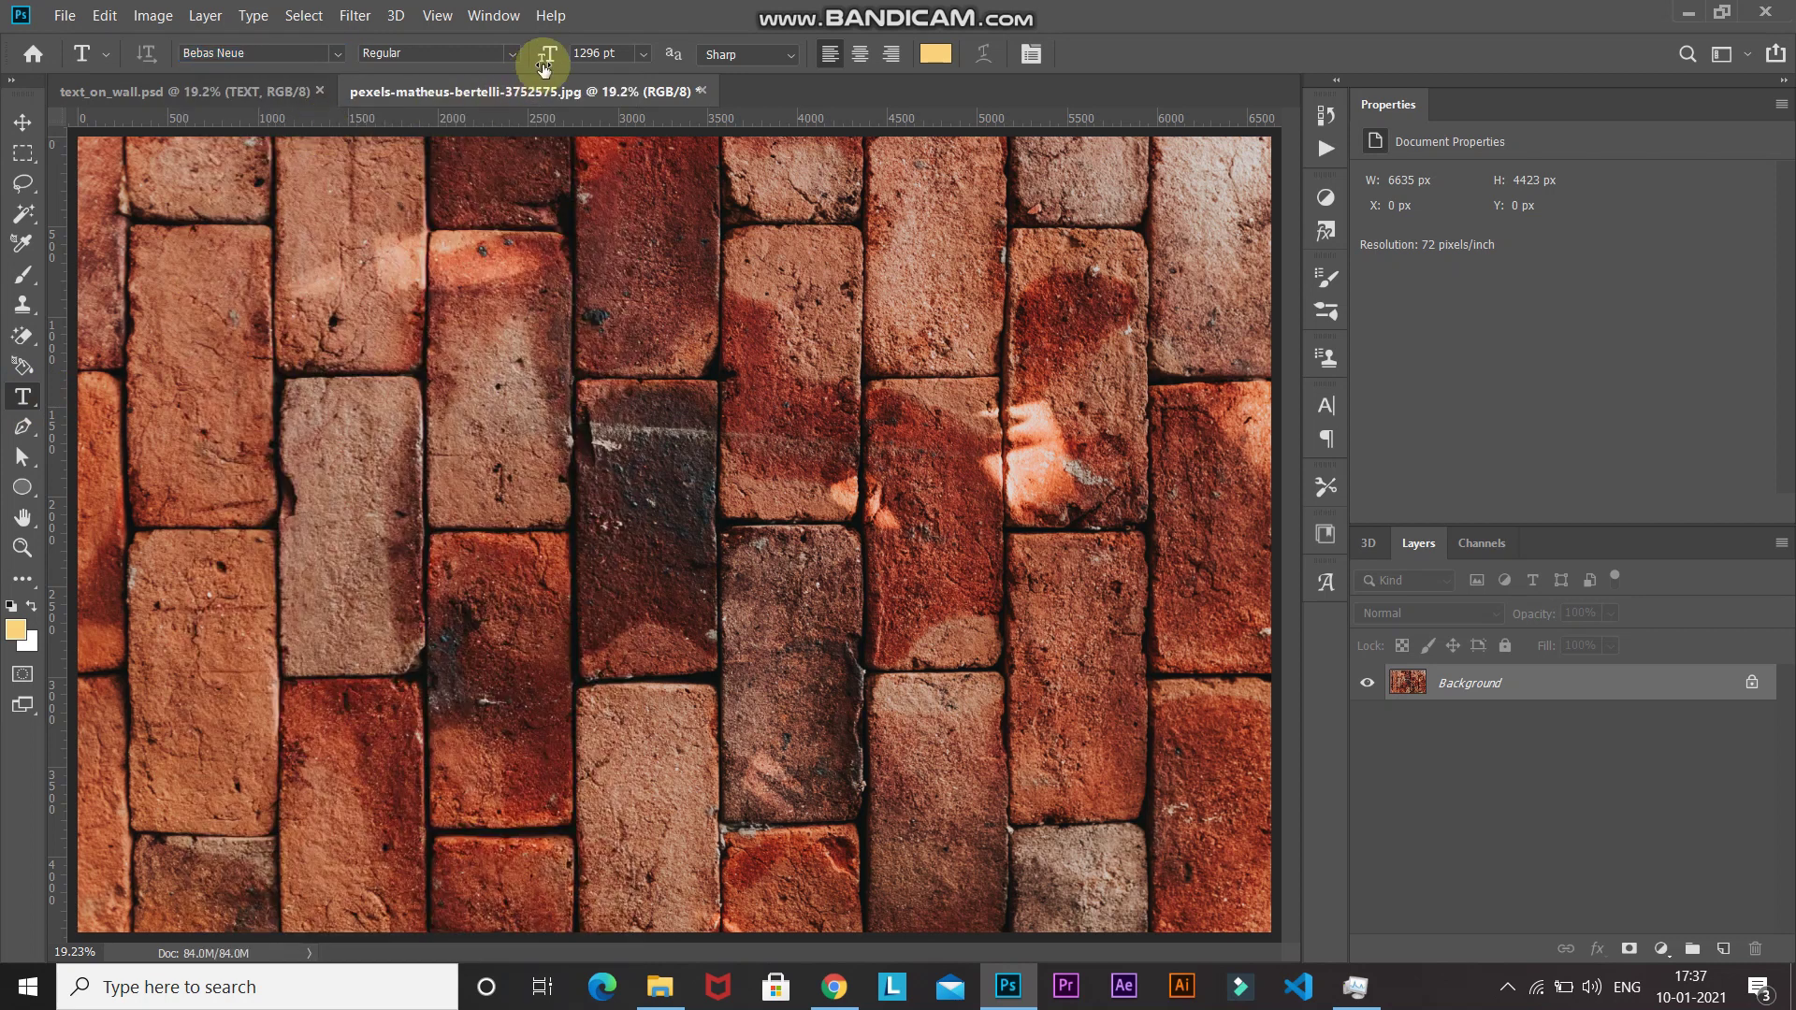
click(597, 53)
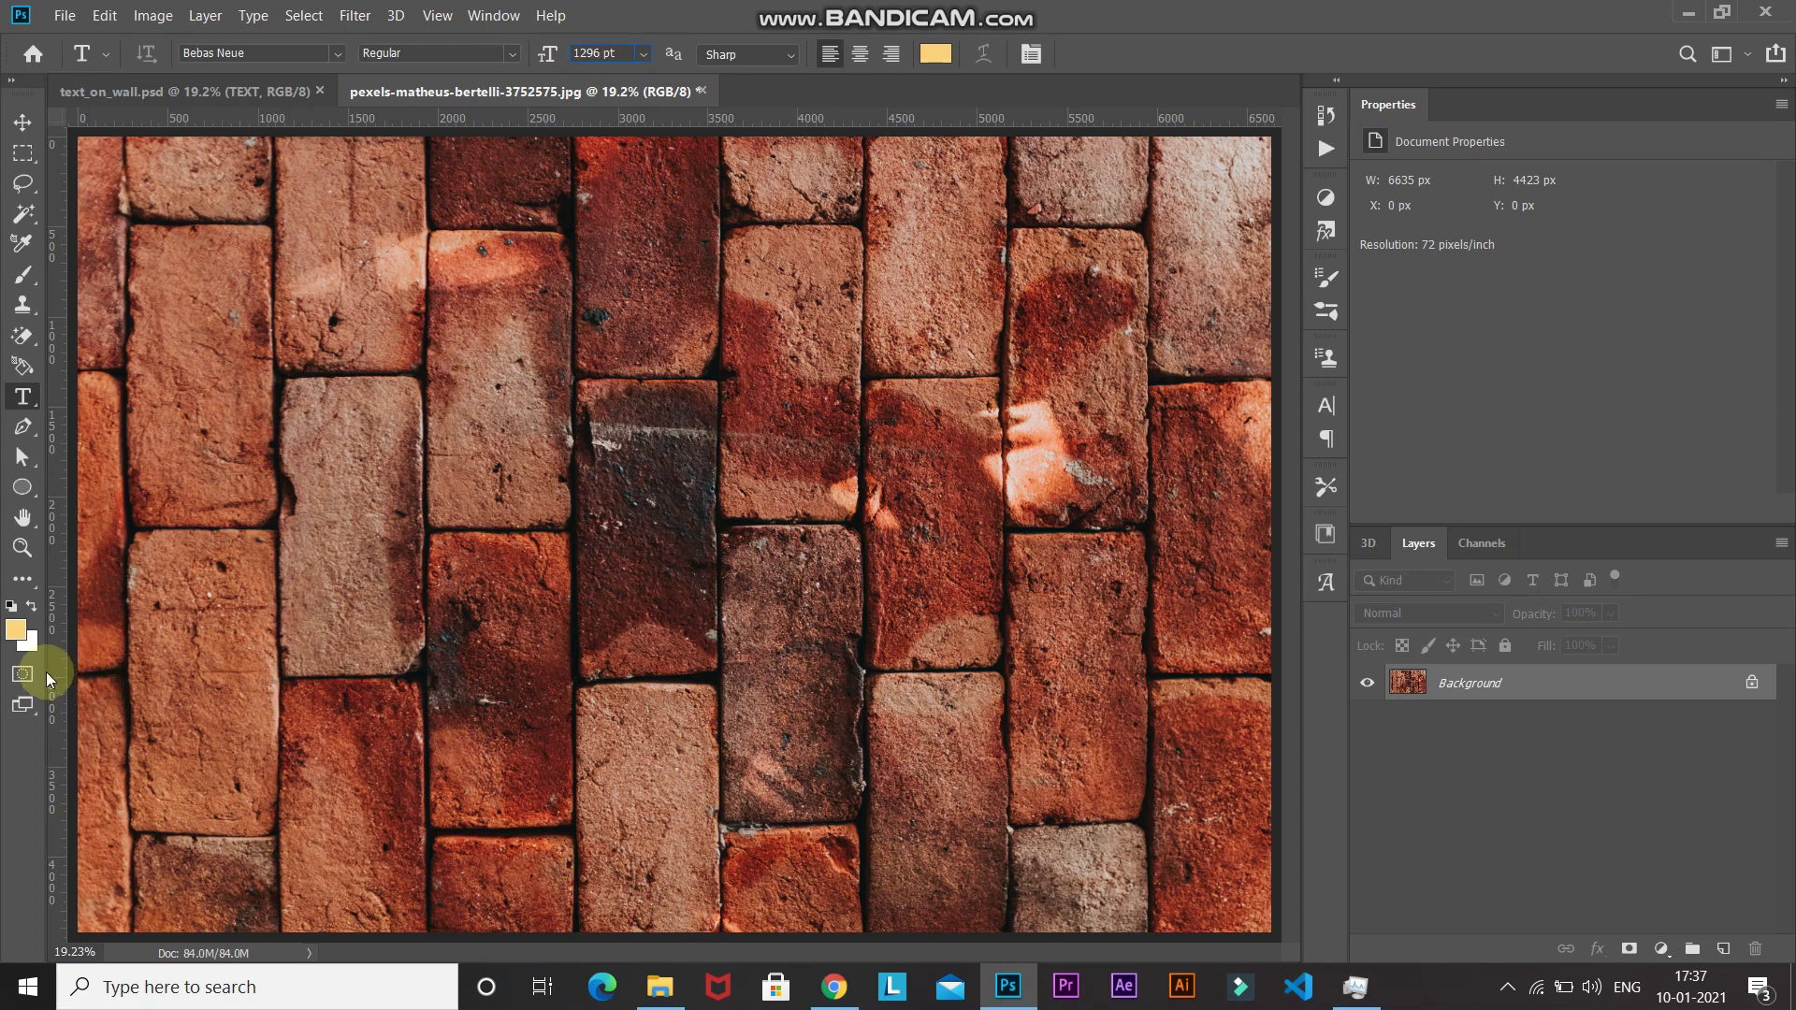
- Set the foreground colour to pale yellow #fed275
click(17, 632)
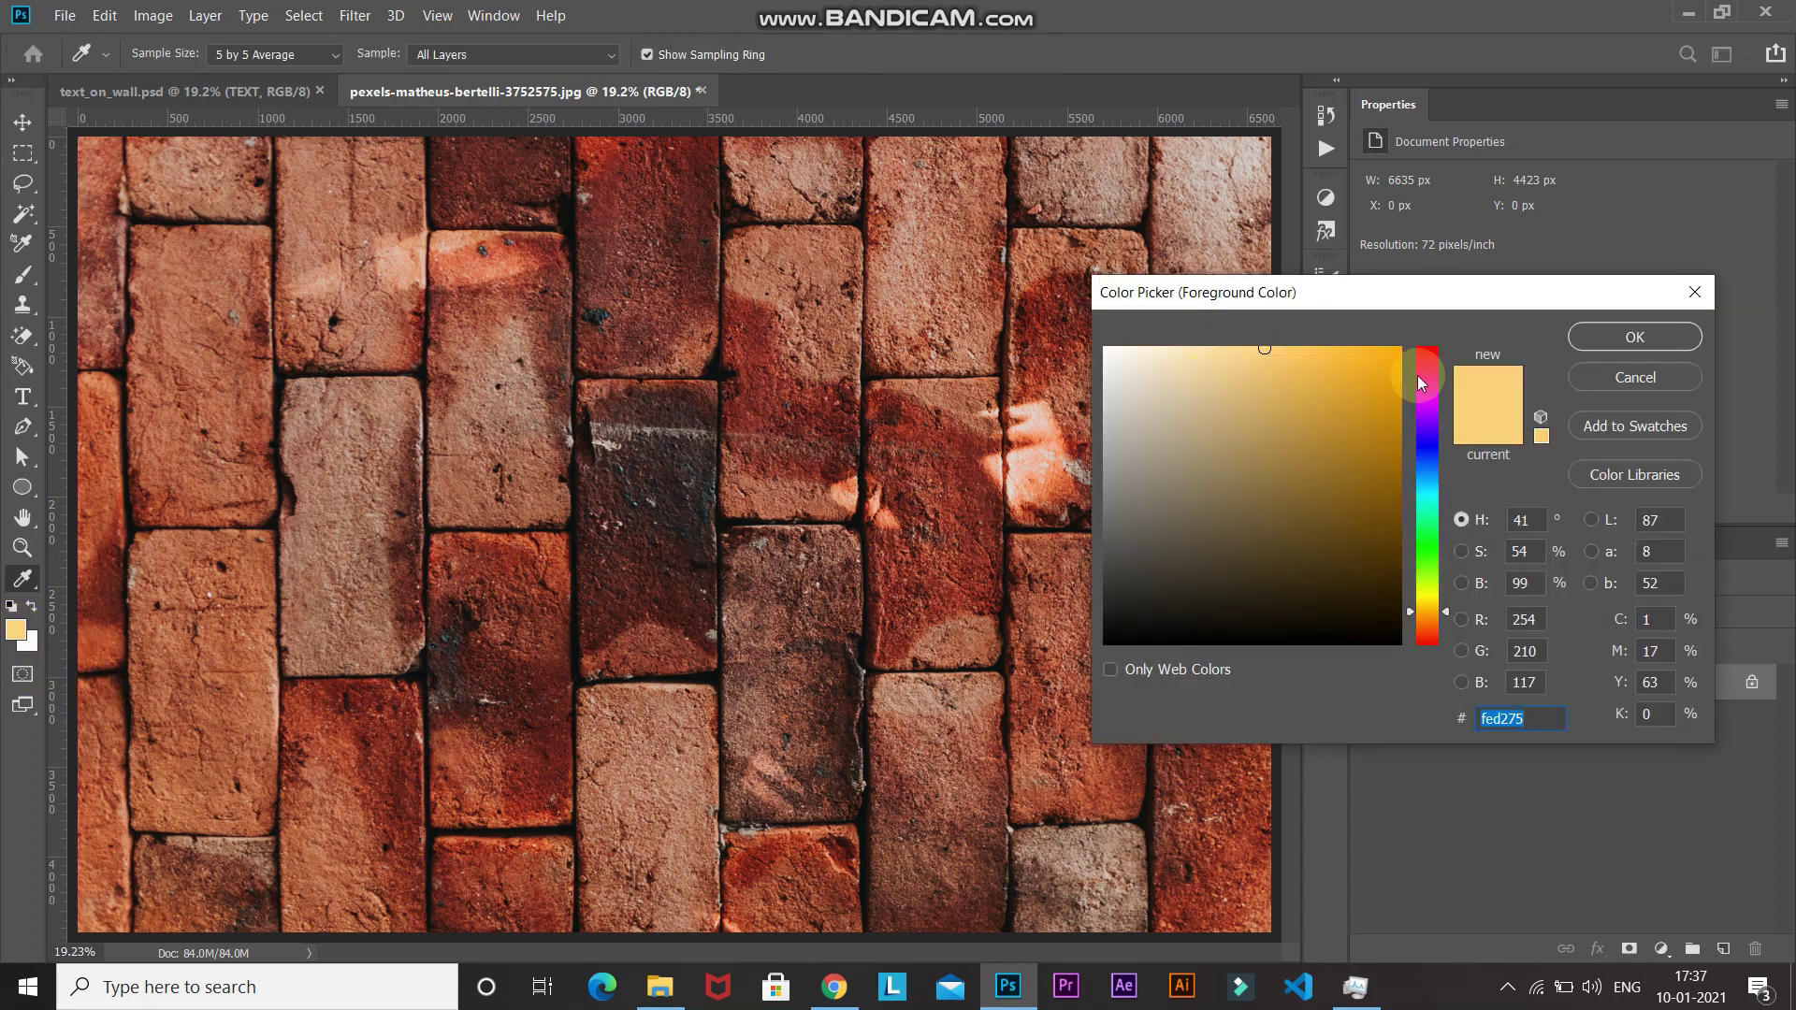
click(1595, 338)
key(t)
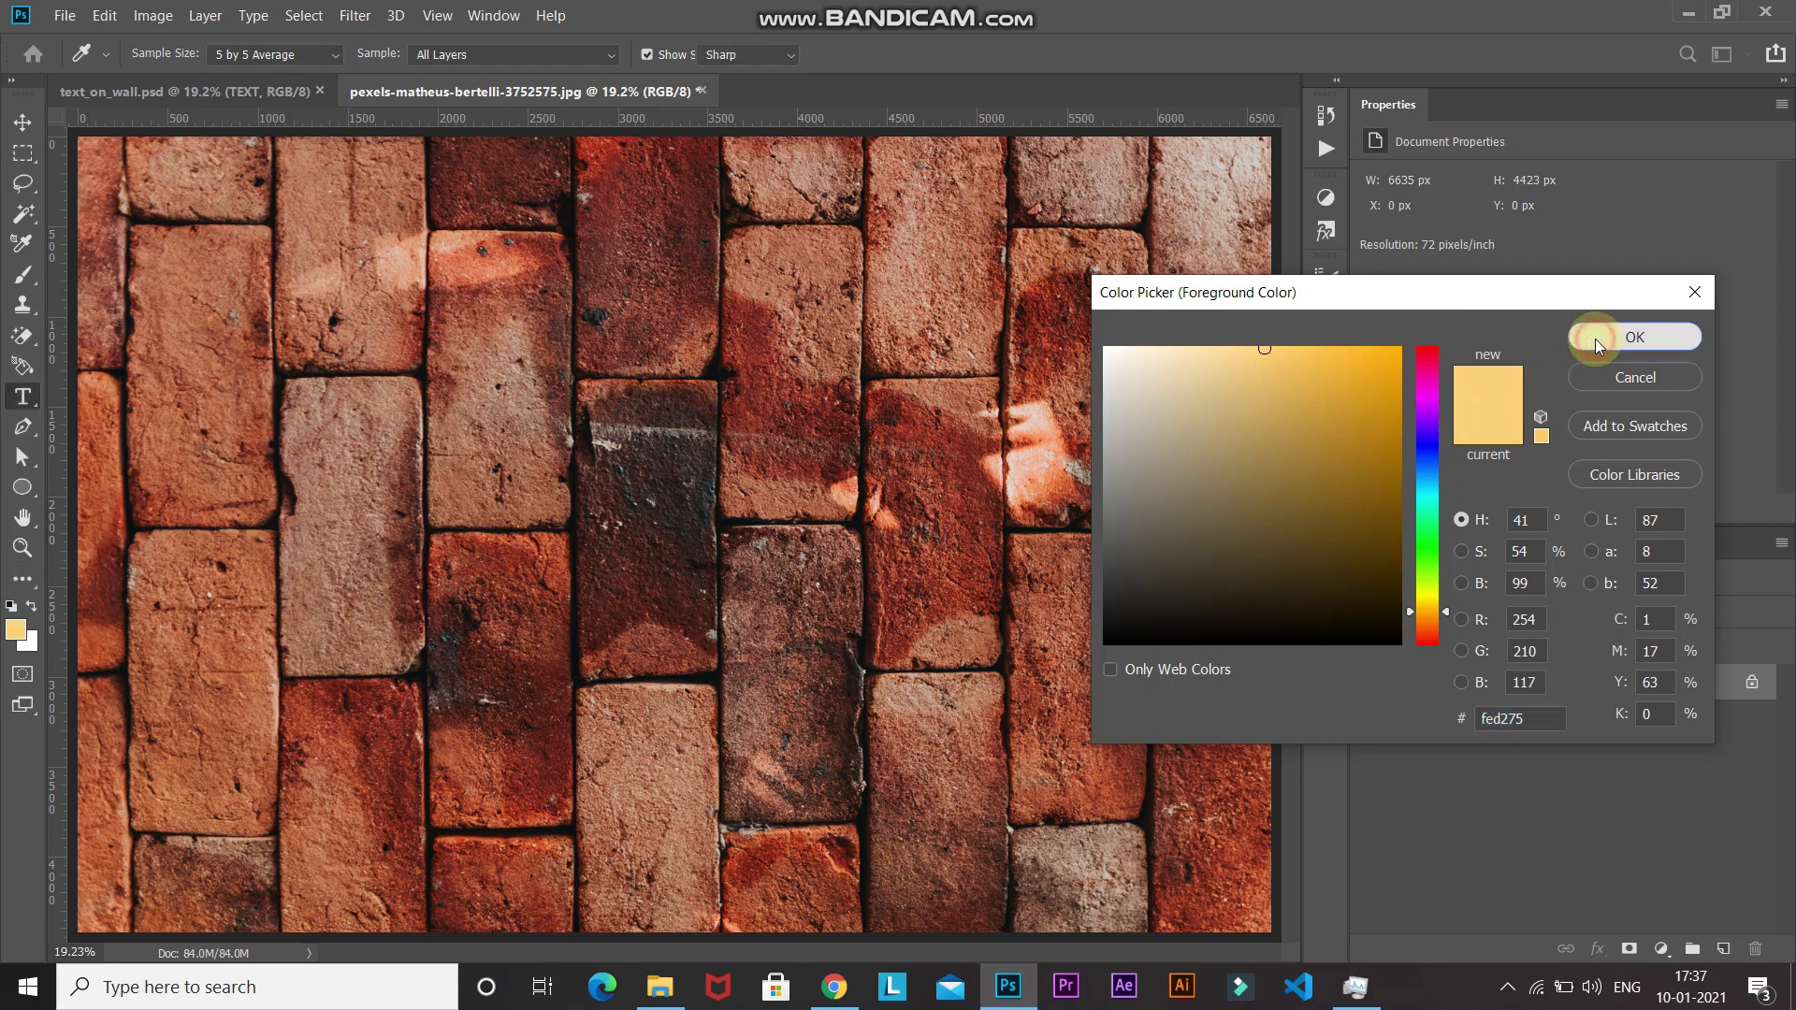
- Type the word 'TEXT' on the brick wall and commit it
click(264, 573)
text(TEXT)
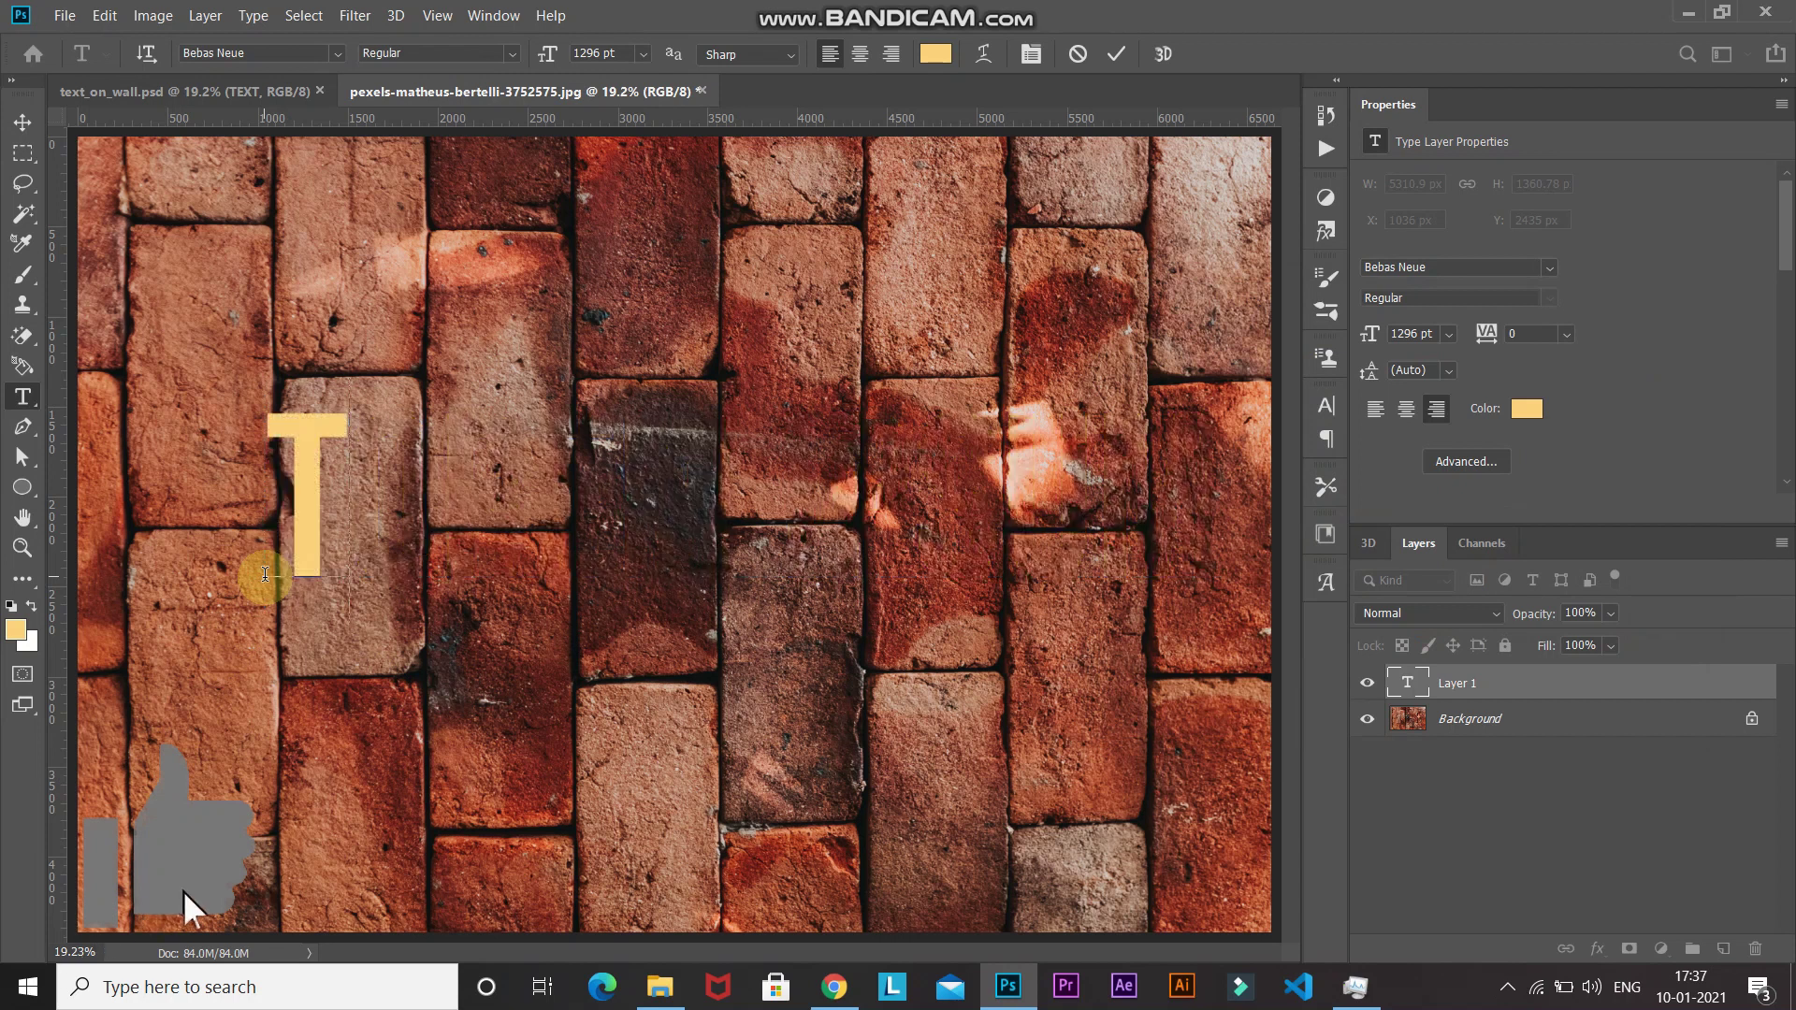
click(1117, 56)
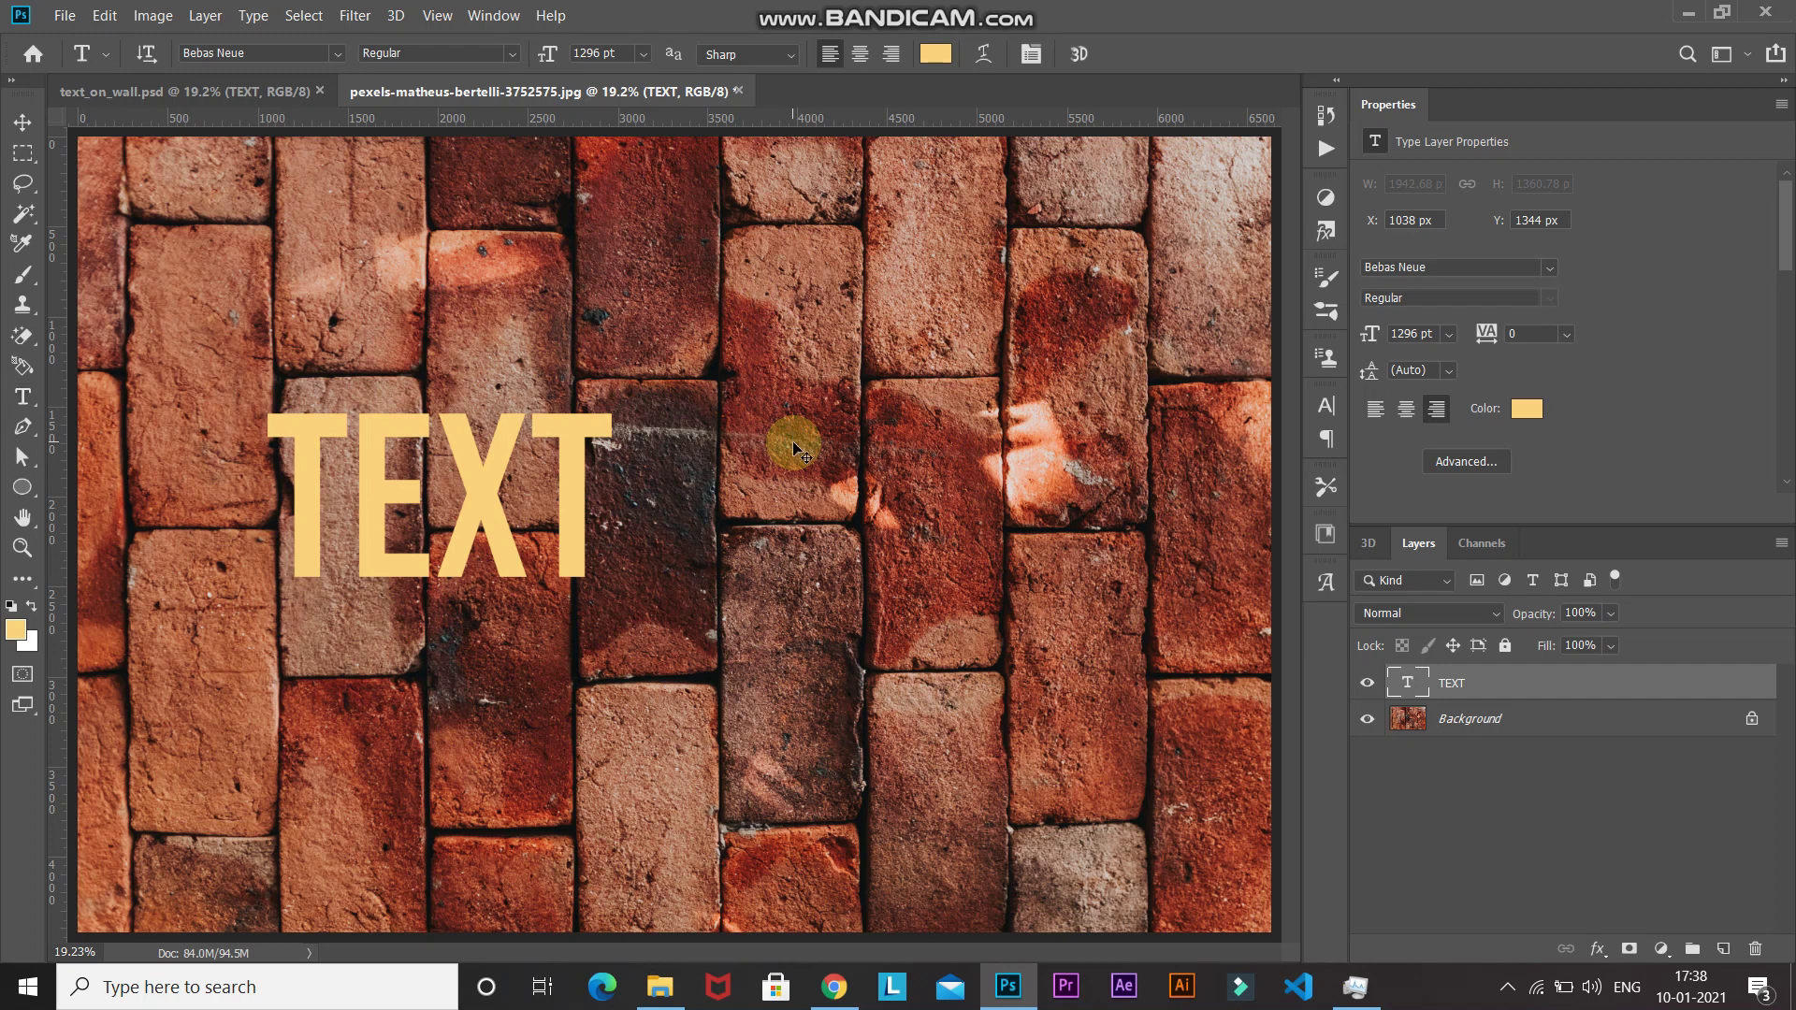
- Free-transform TEXT to about 3859 pt so it fills most of the photo
key(ctrl+t)
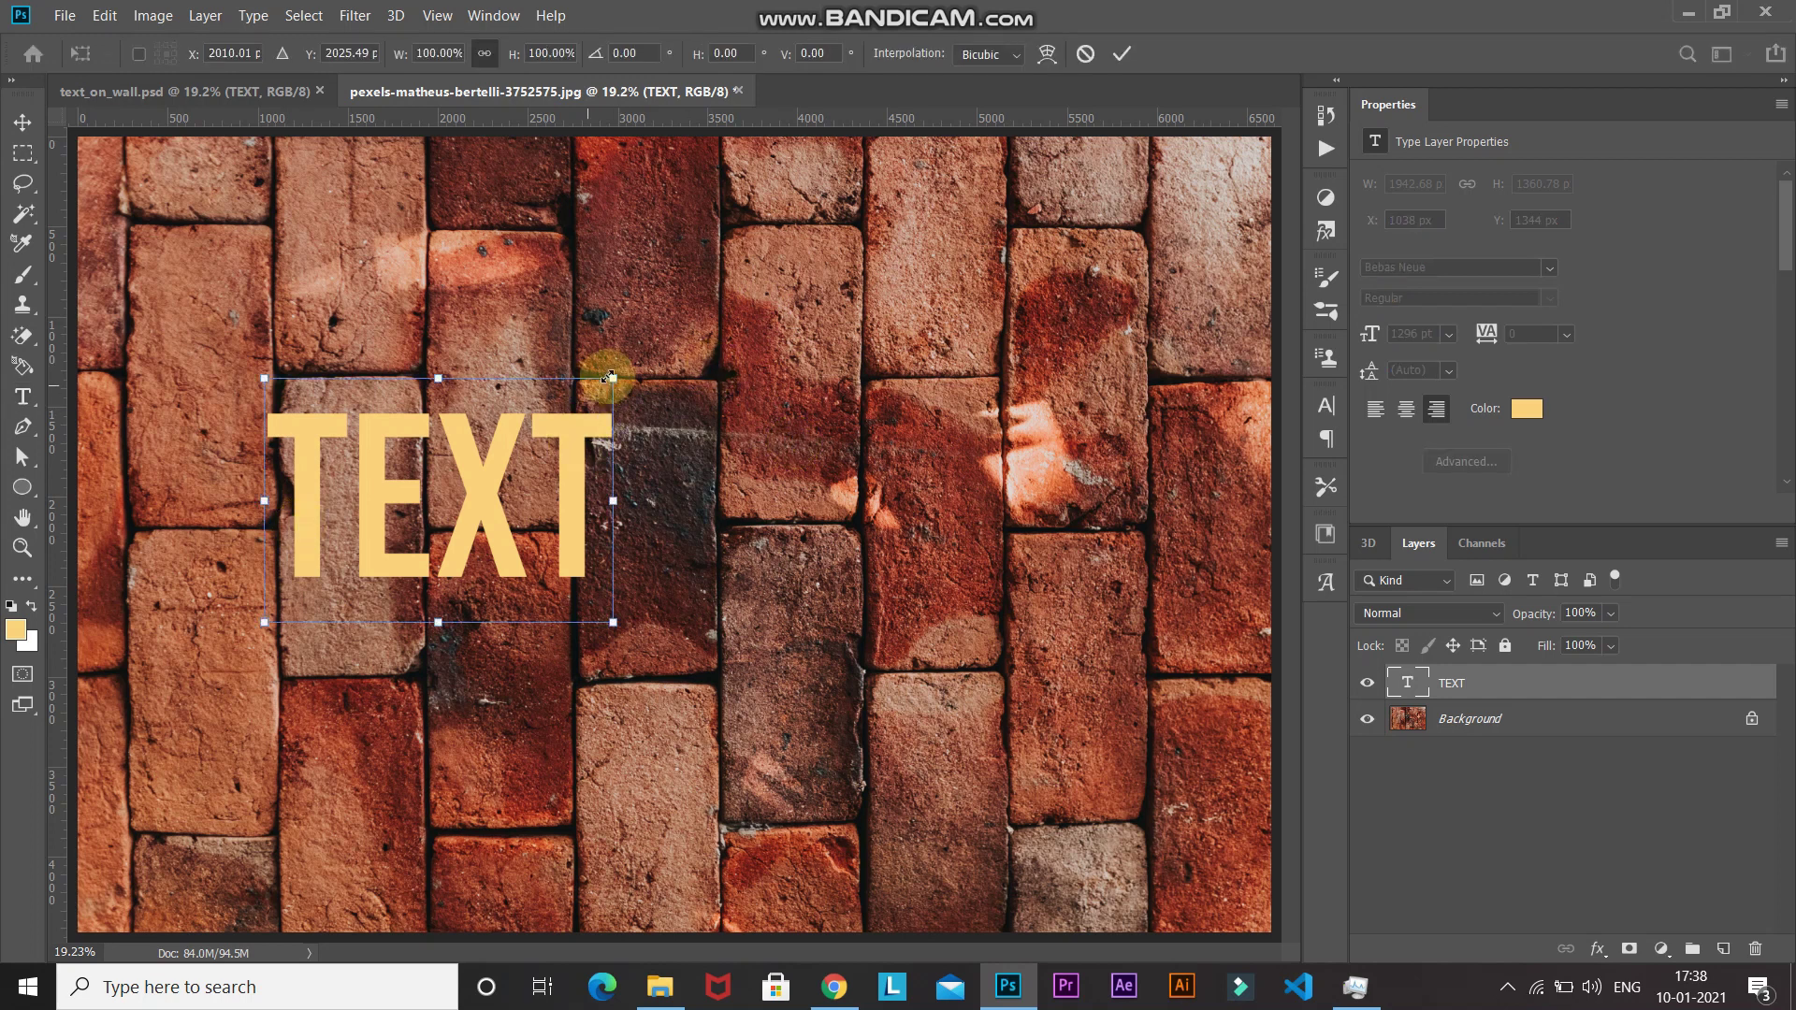
drag(613, 375, 701, 546)
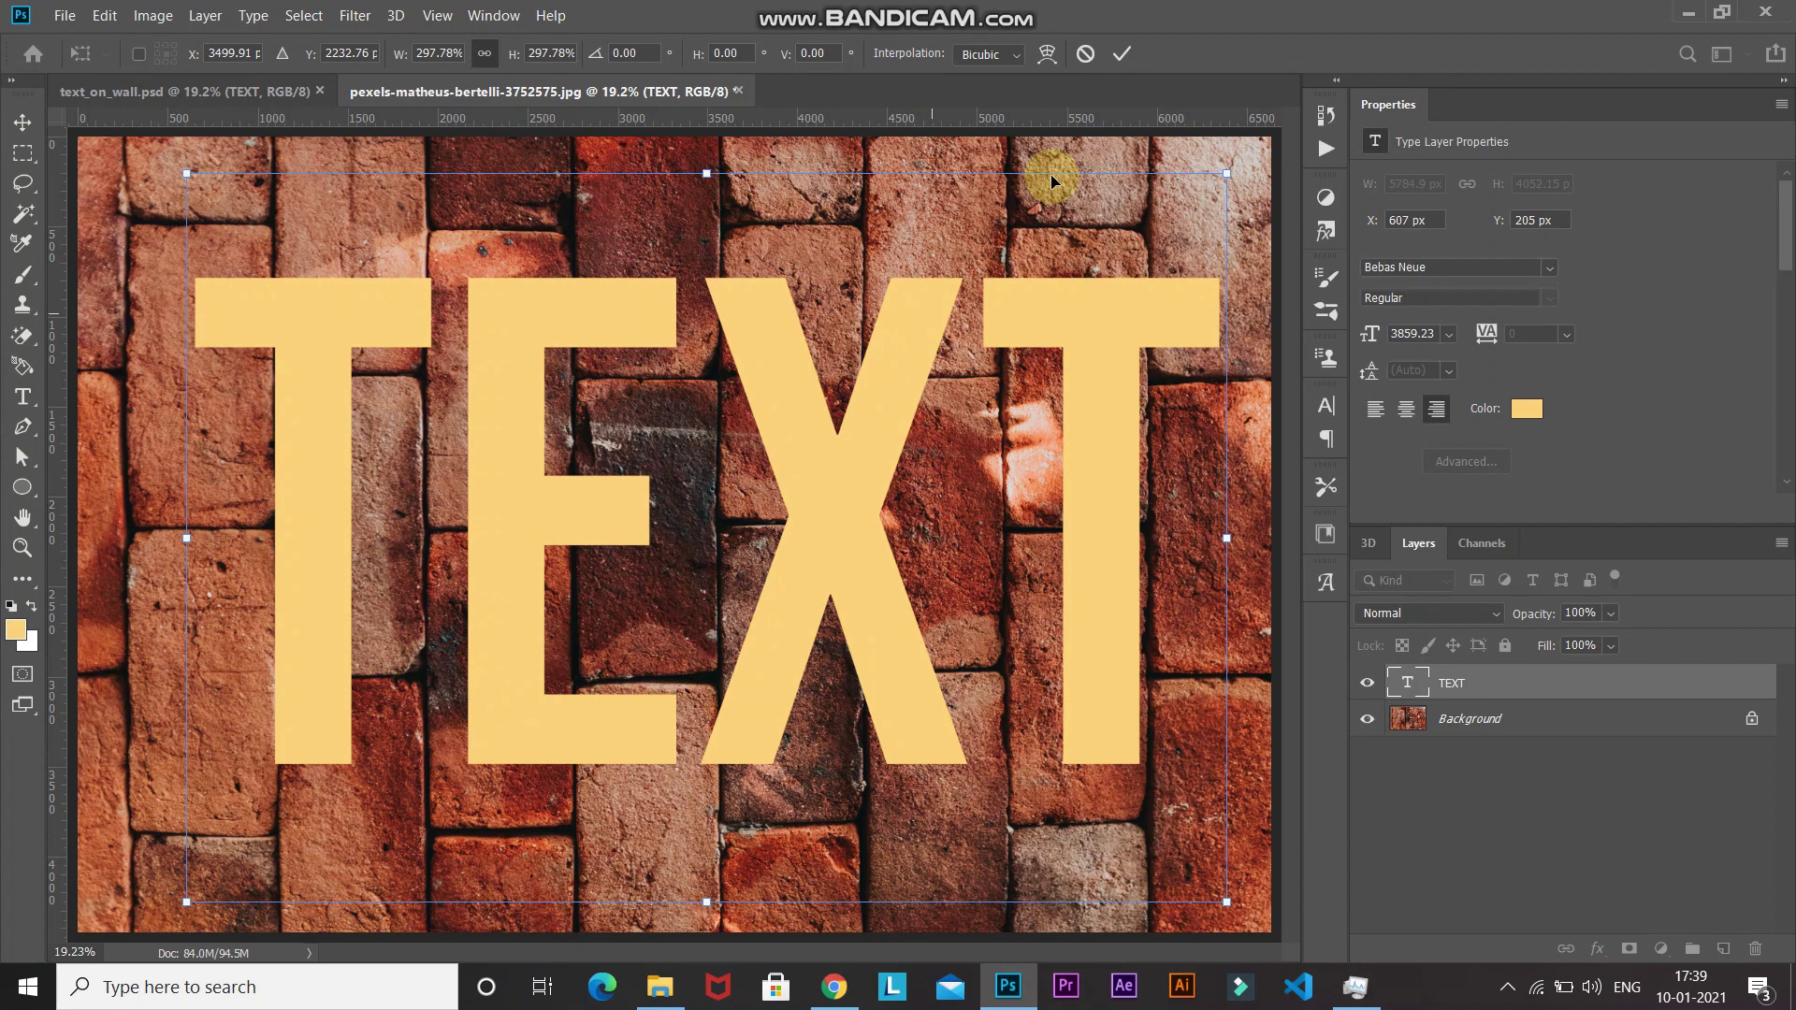
click(1120, 64)
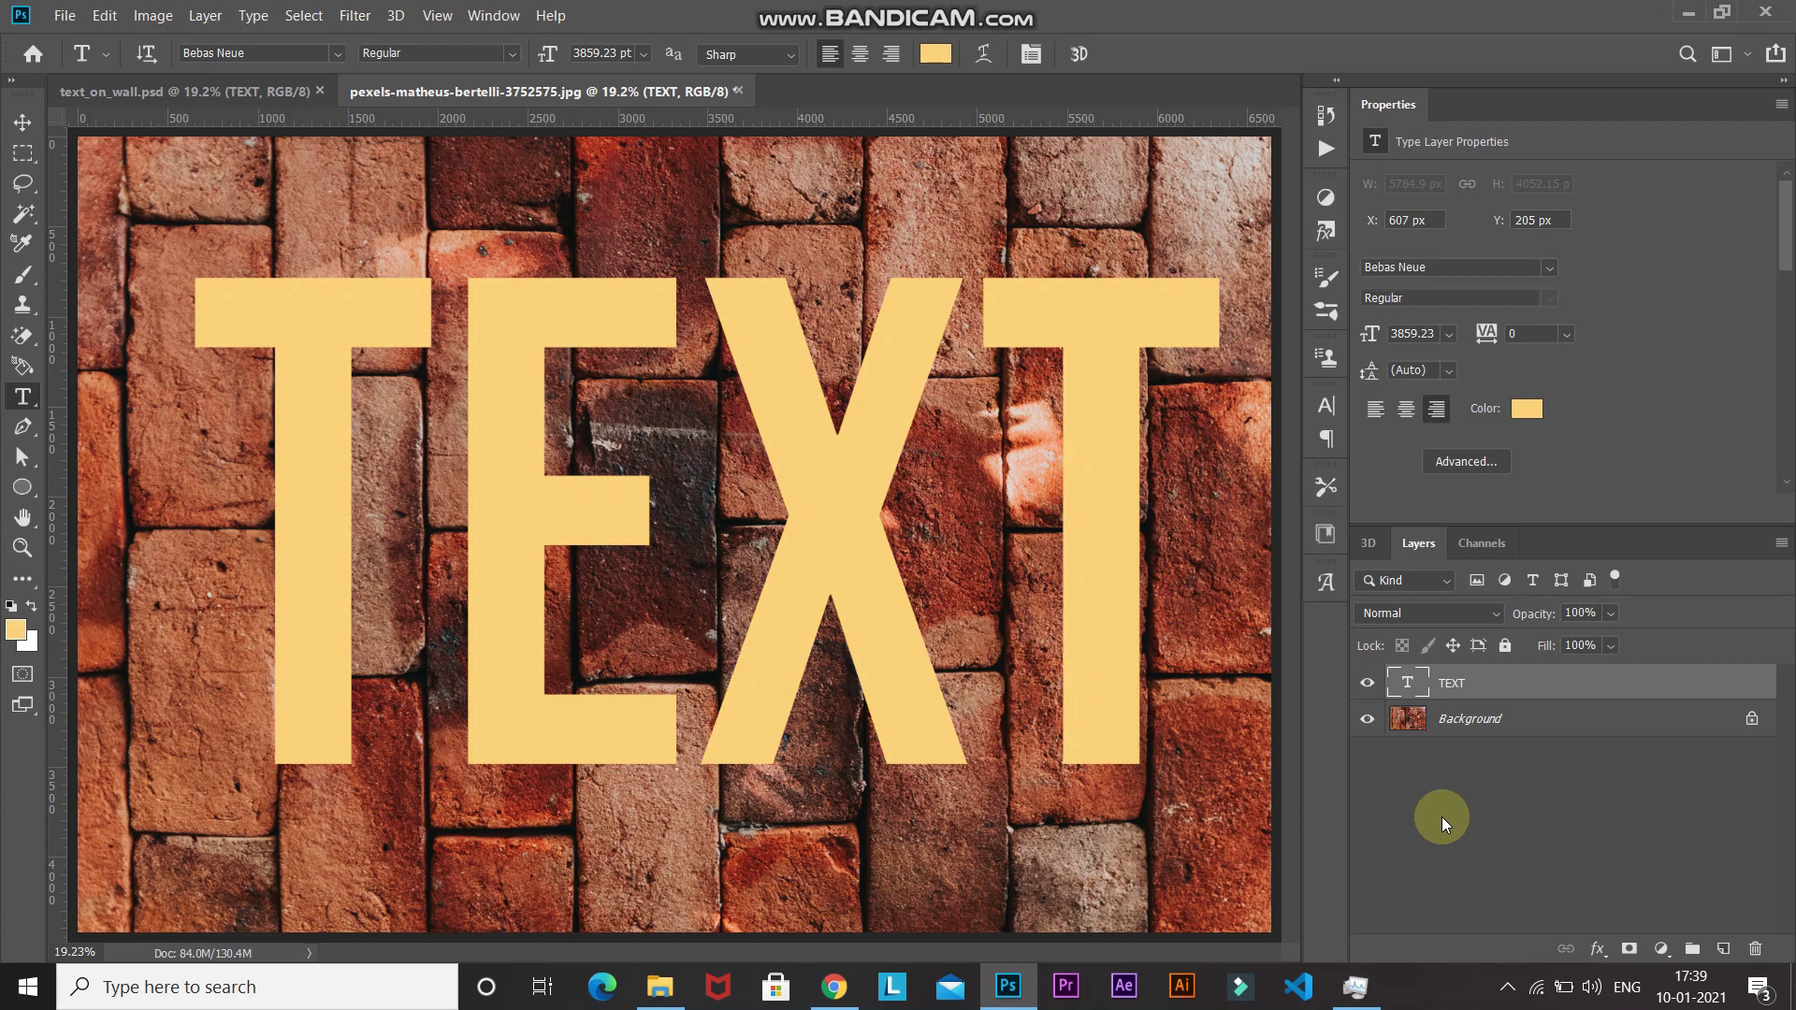
- Centre TEXT horizontally and vertically on the Background, then select only the TEXT layer
ctrl+click(1561, 717)
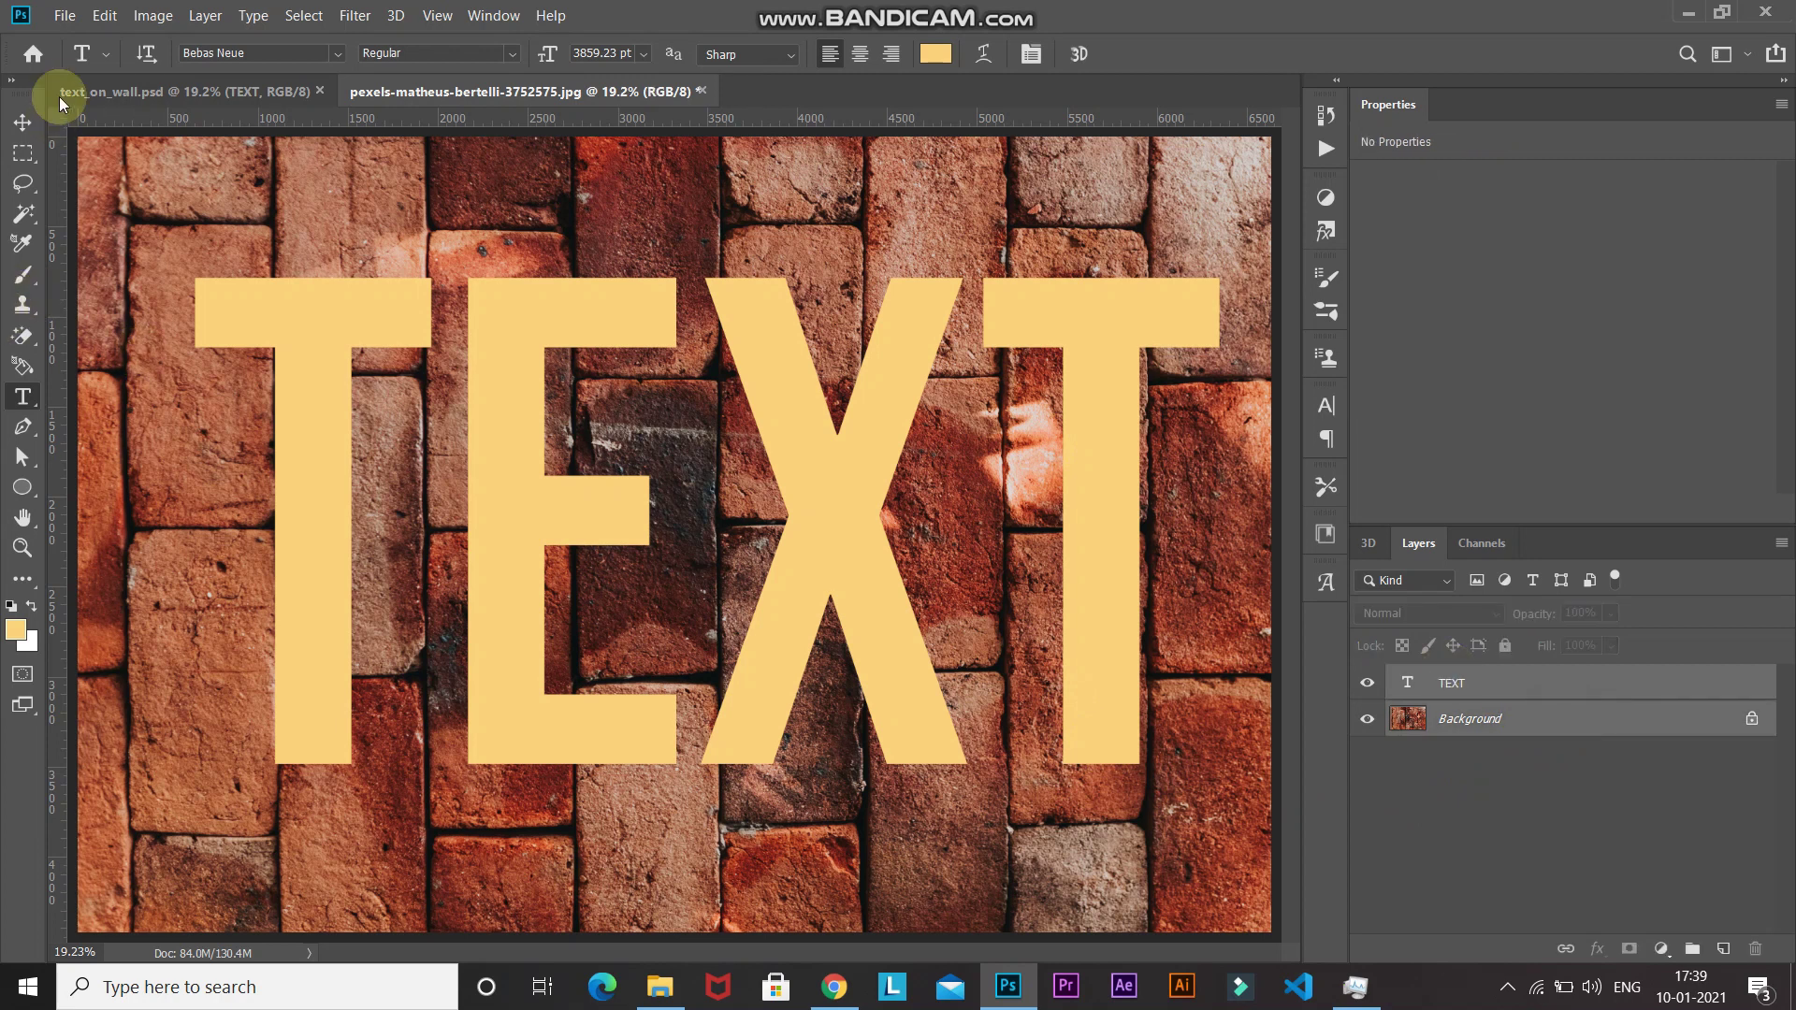
click(31, 122)
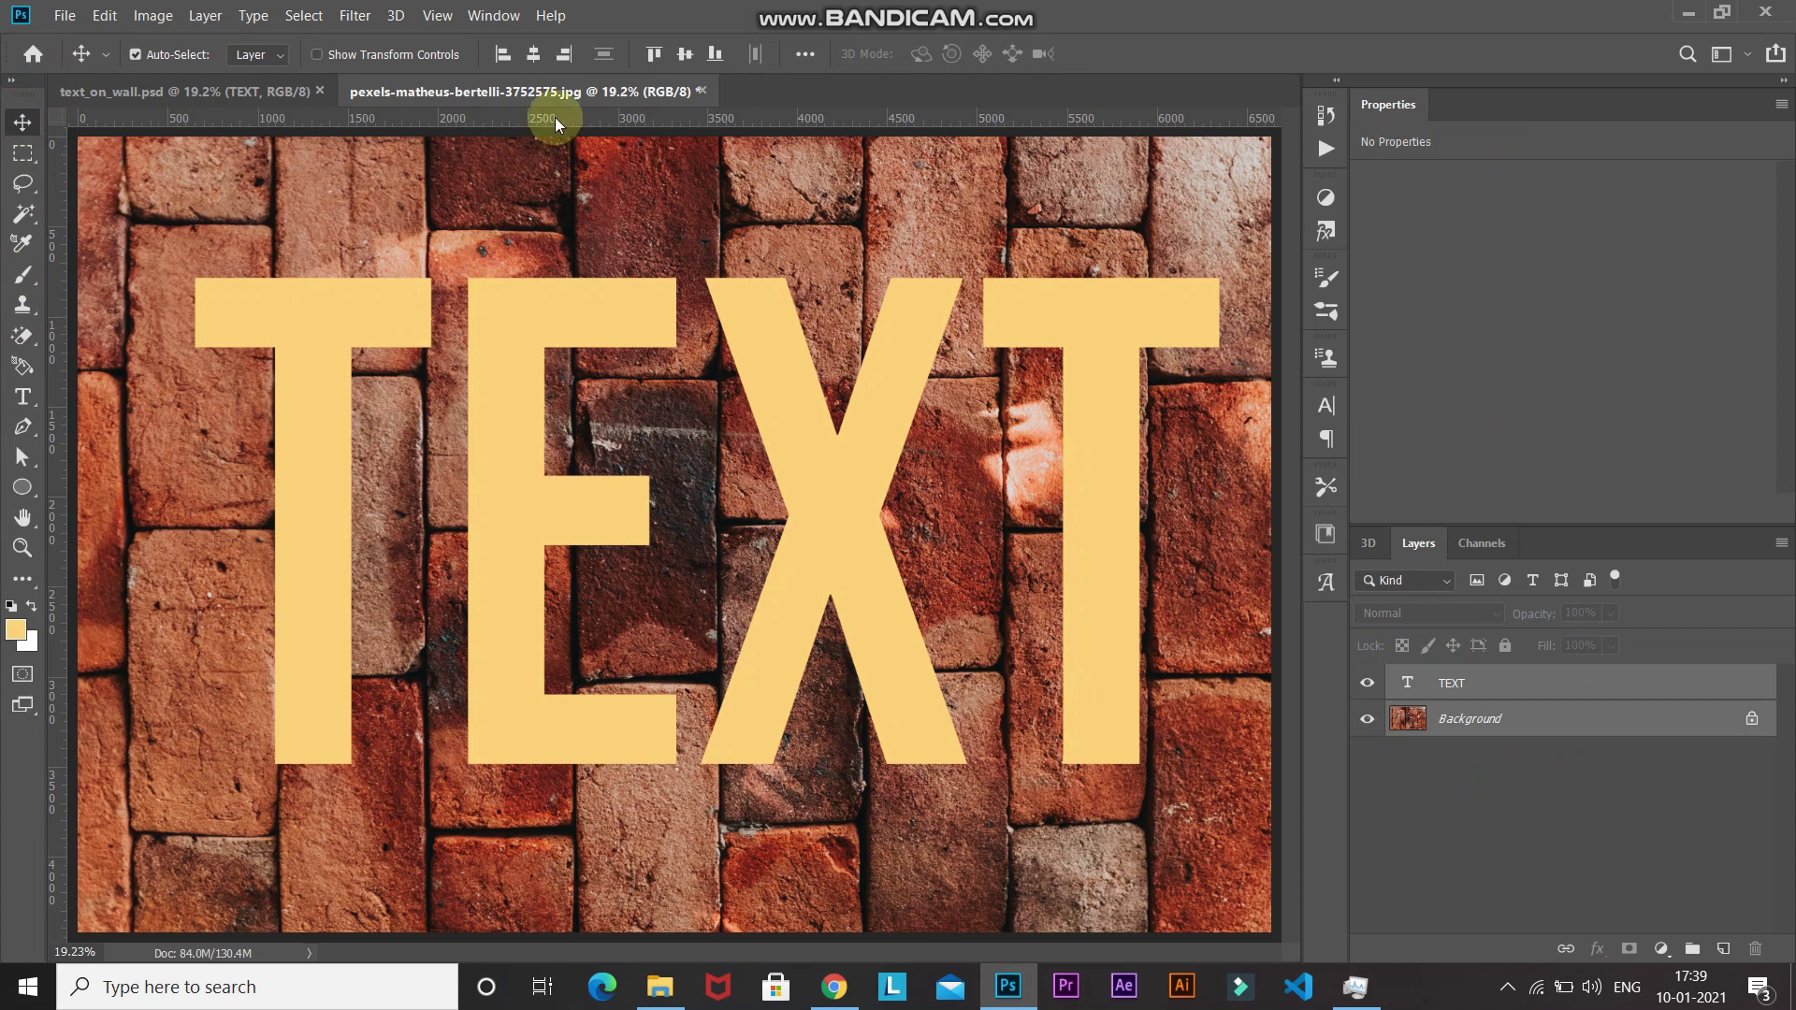
click(533, 56)
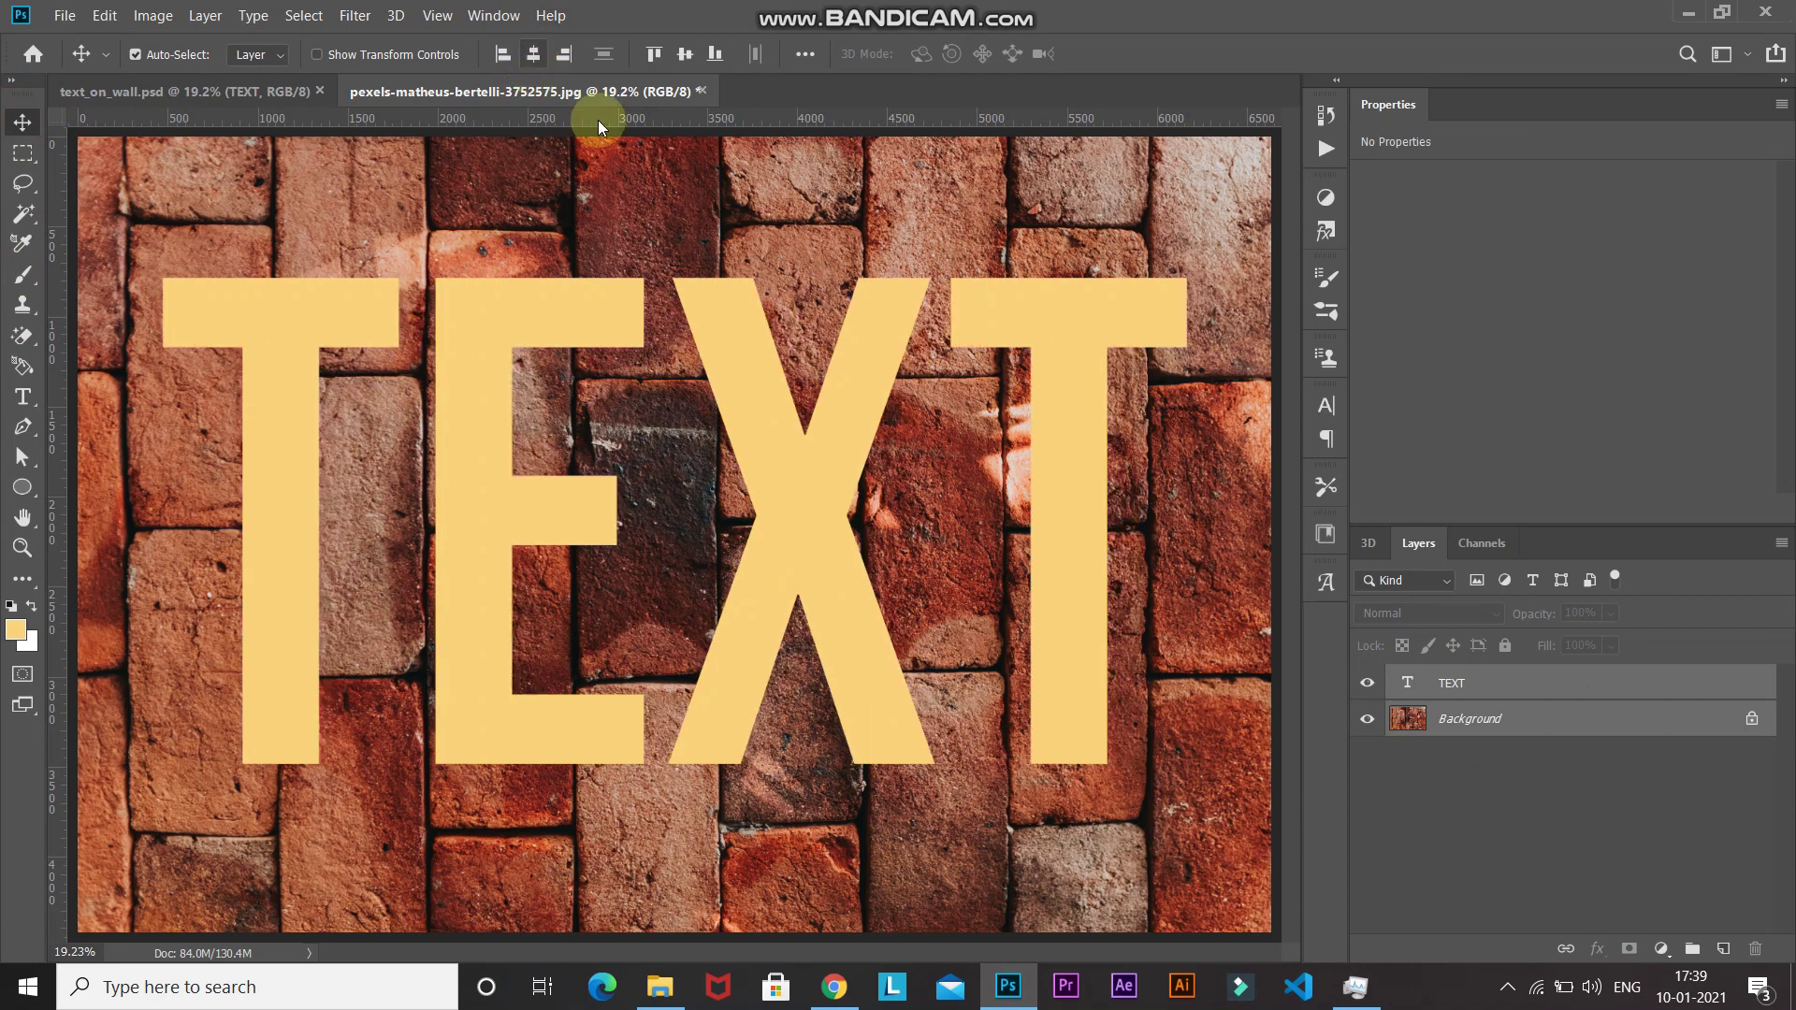
click(684, 56)
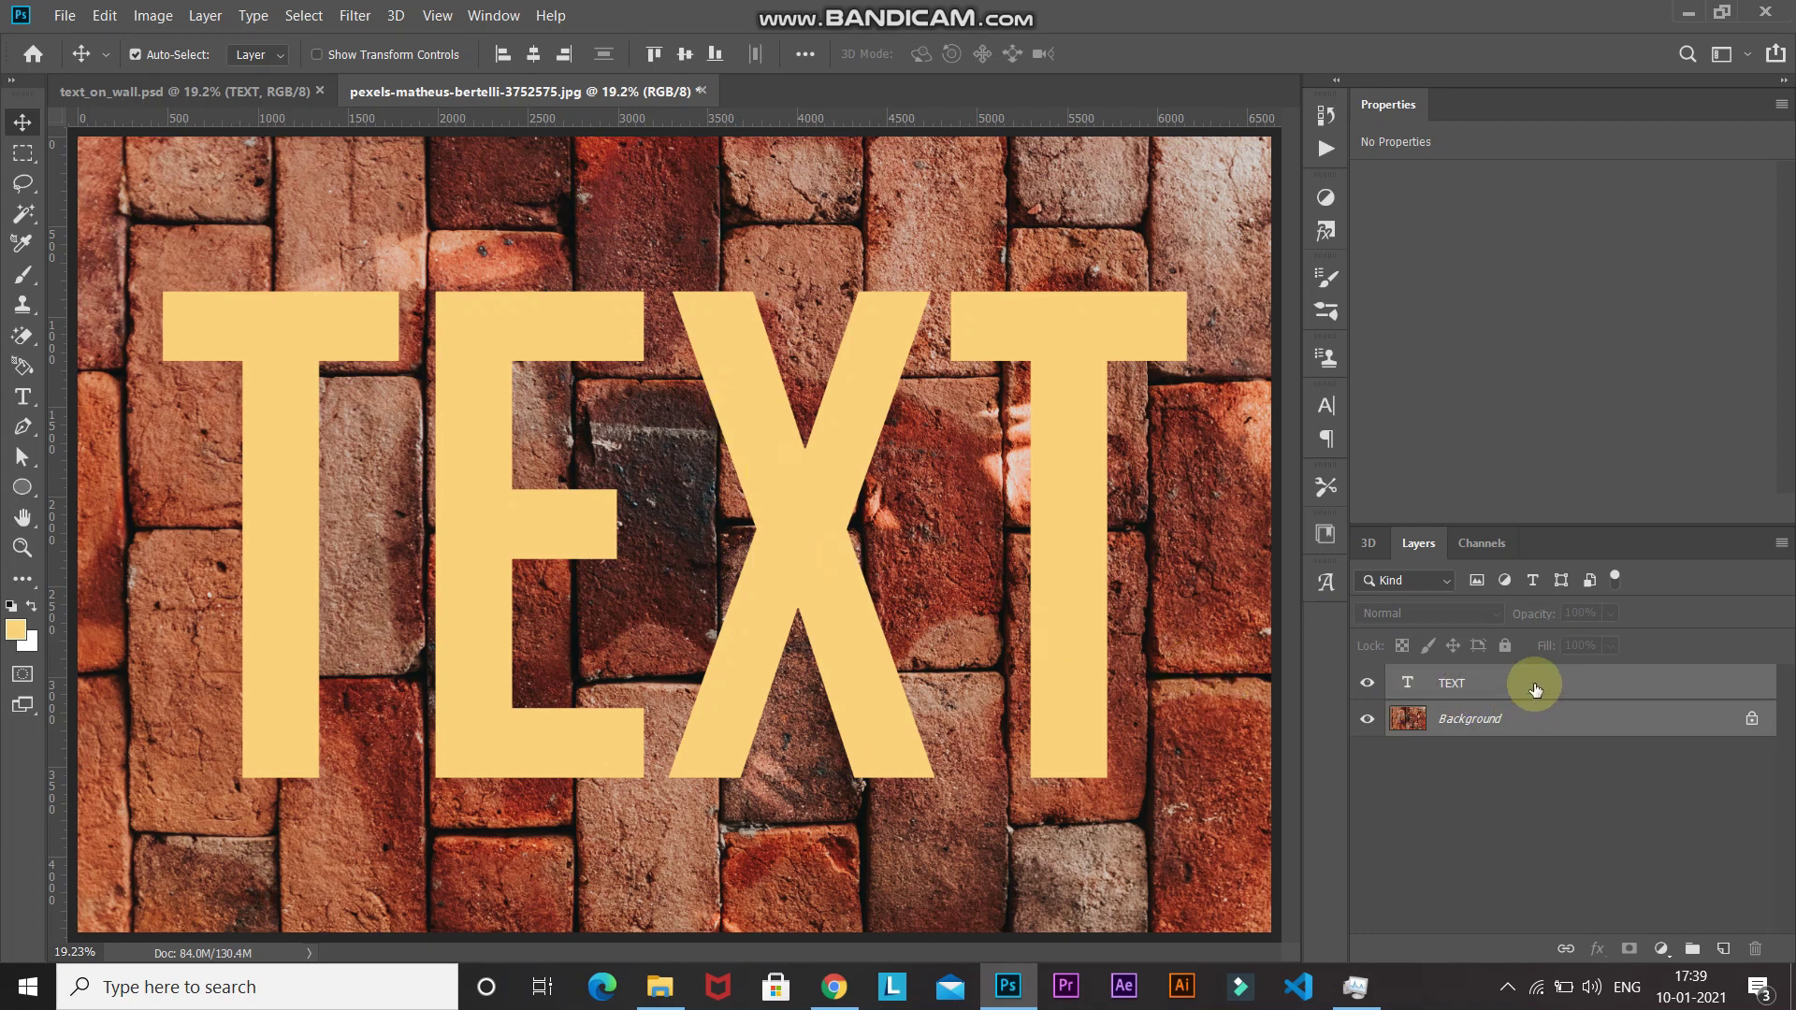
click(1447, 686)
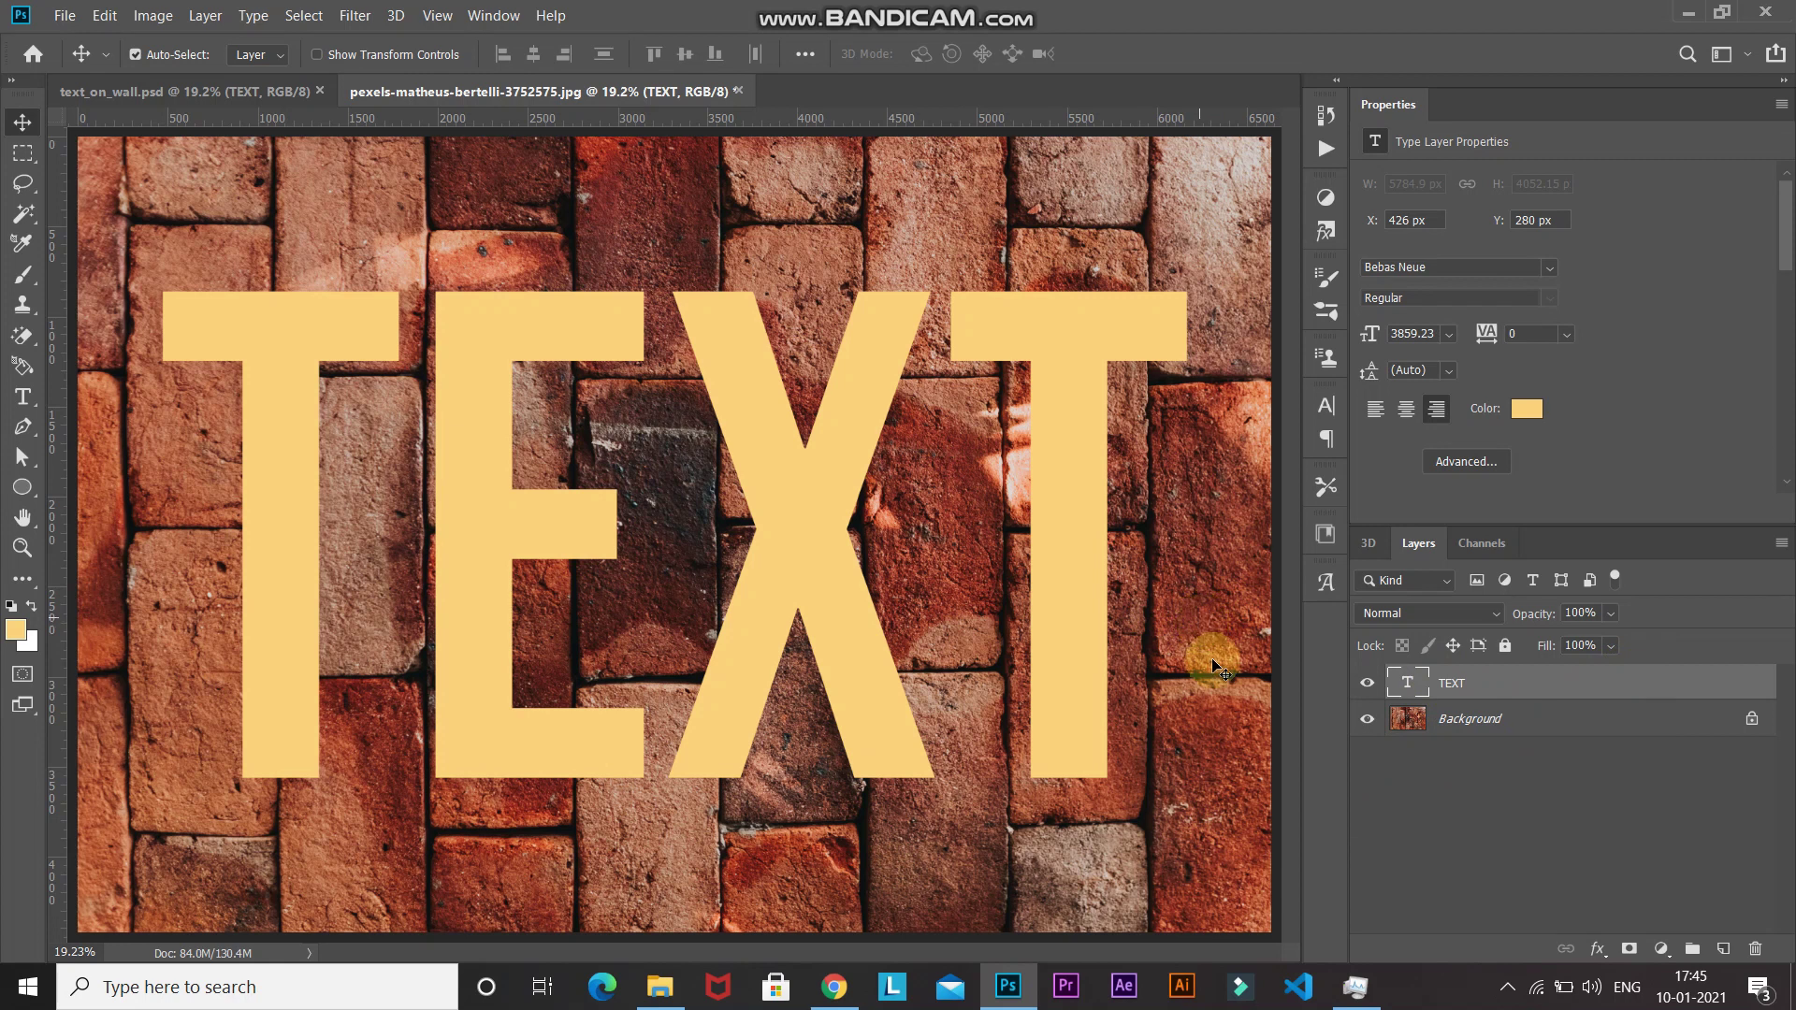
- Open the Blending Options for the TEXT layer
double_click(1560, 688)
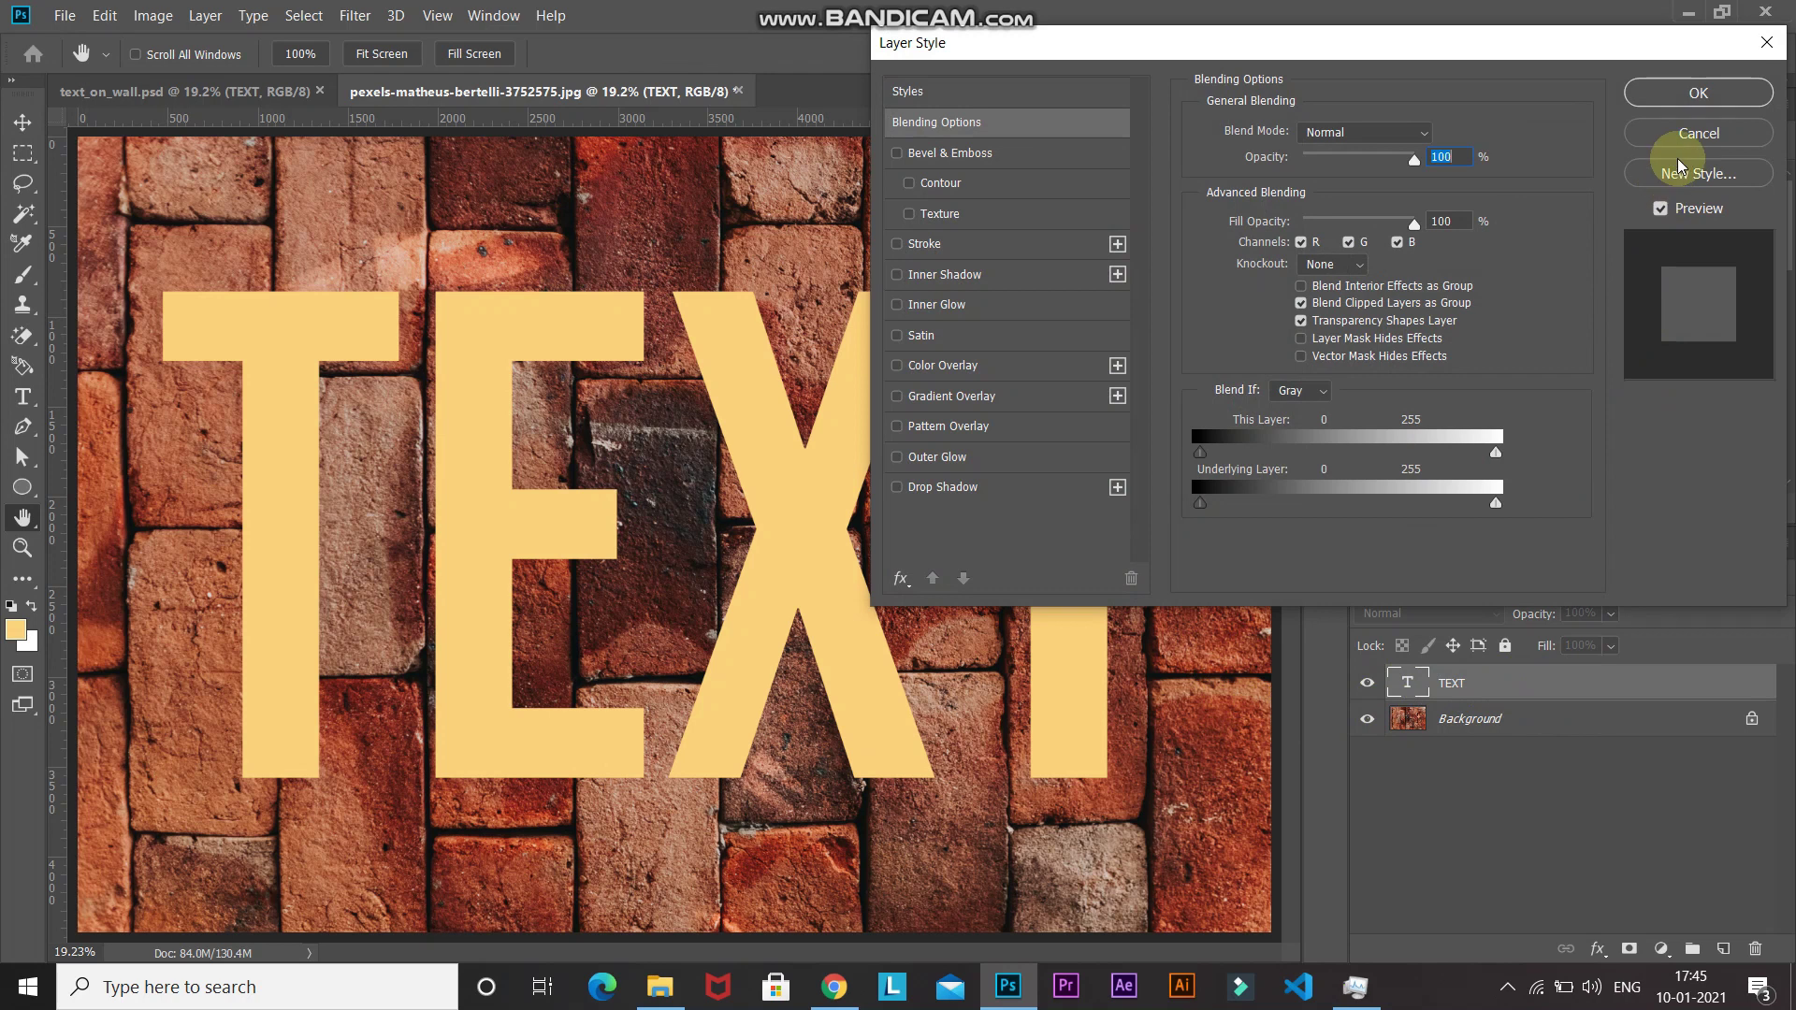
click(1682, 134)
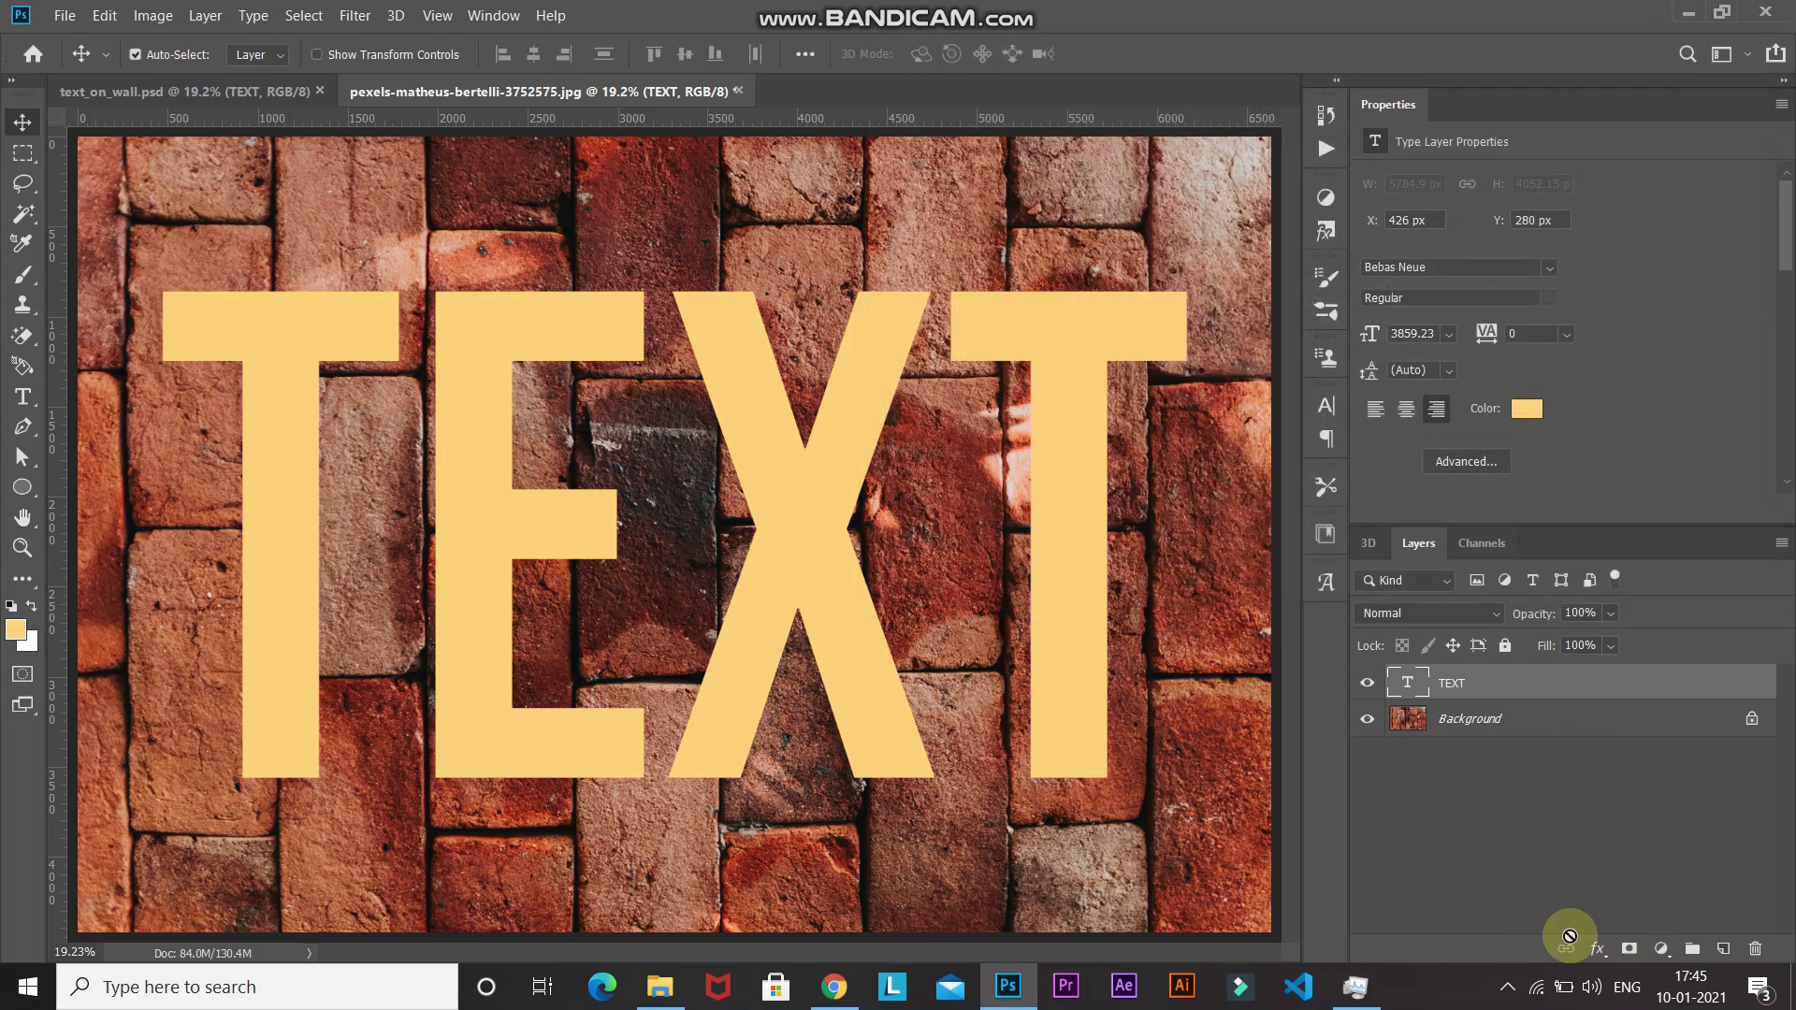
click(1598, 949)
click(1629, 731)
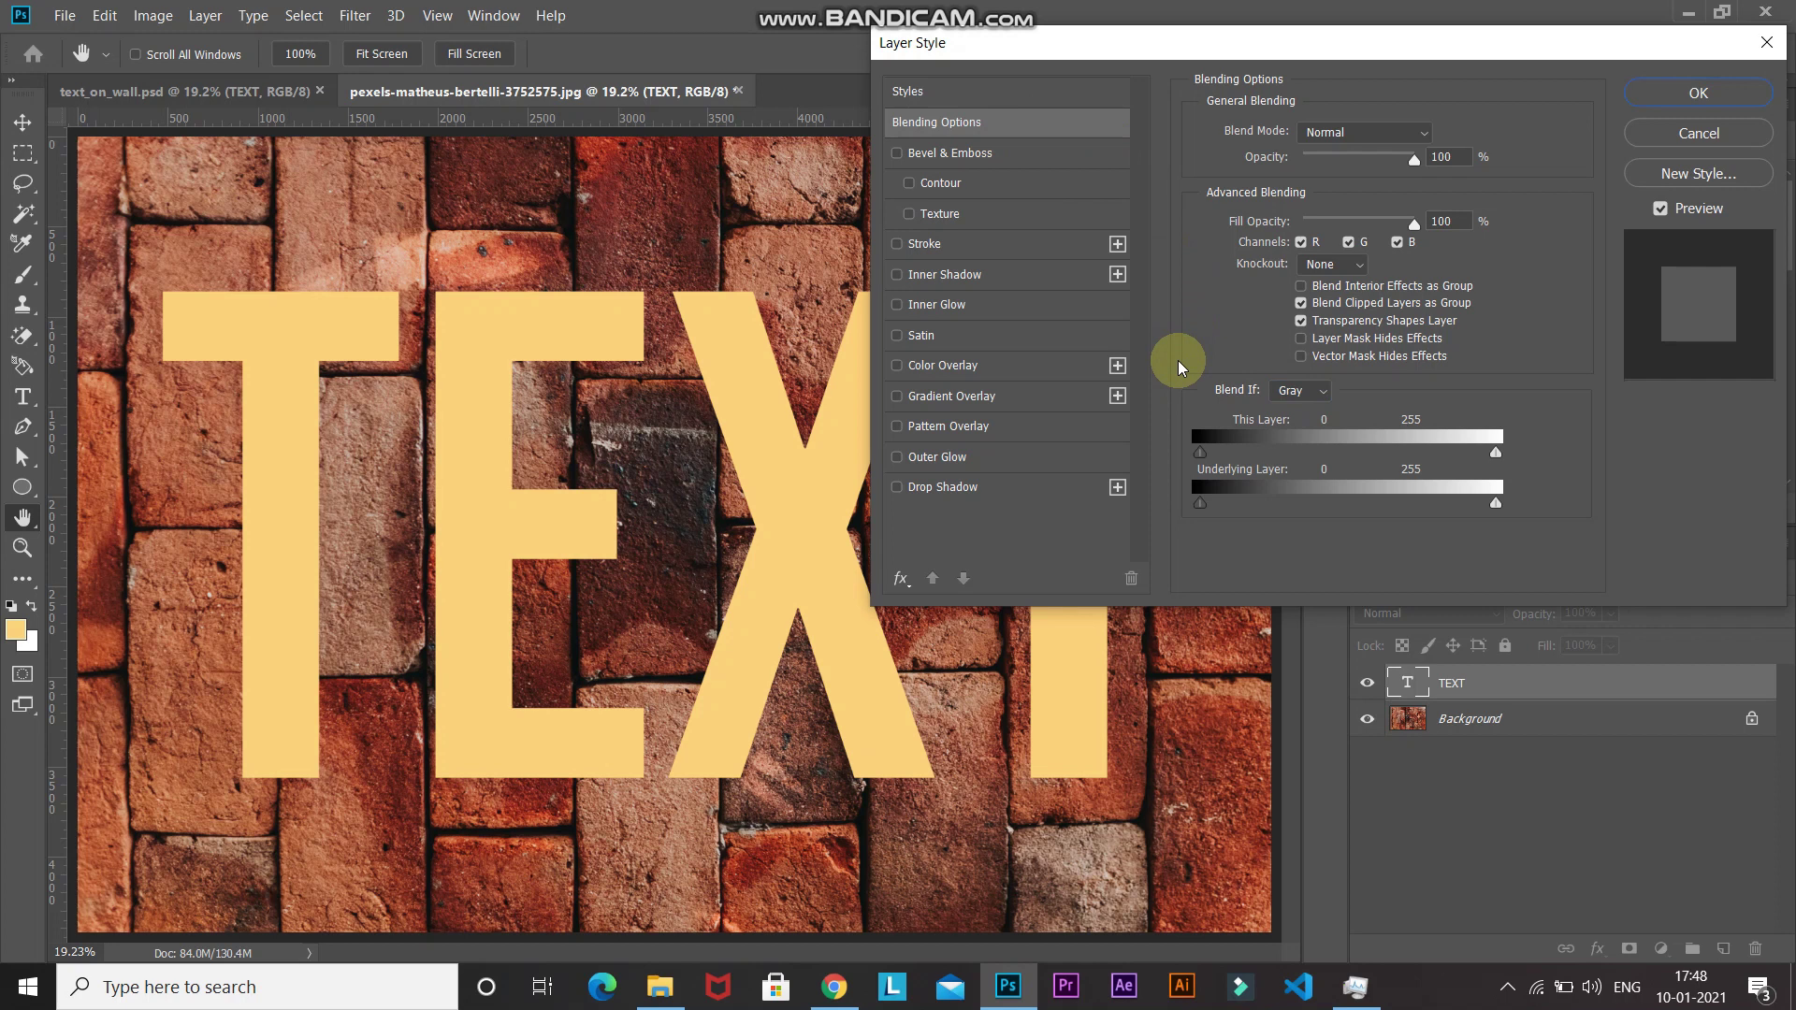
- With Blend If on Gray, move This Layer's sliders to 80 and 230
click(1288, 390)
click(1293, 417)
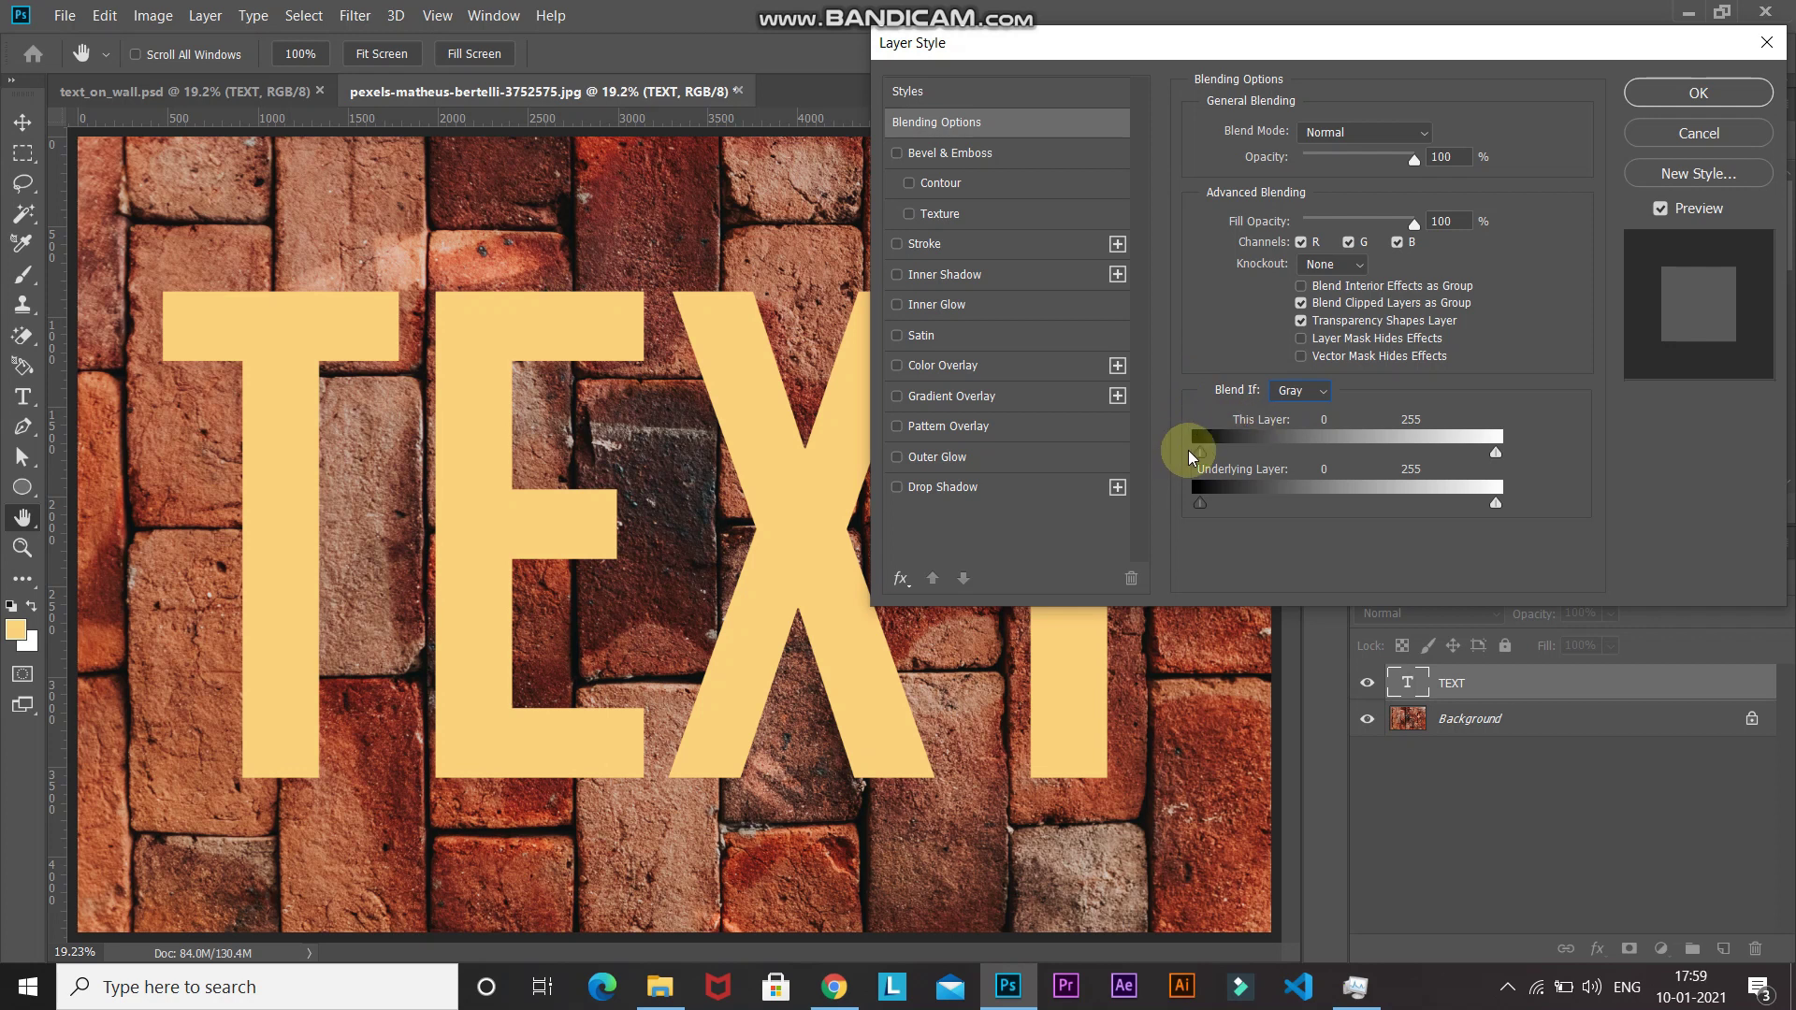
drag(1203, 454, 1293, 456)
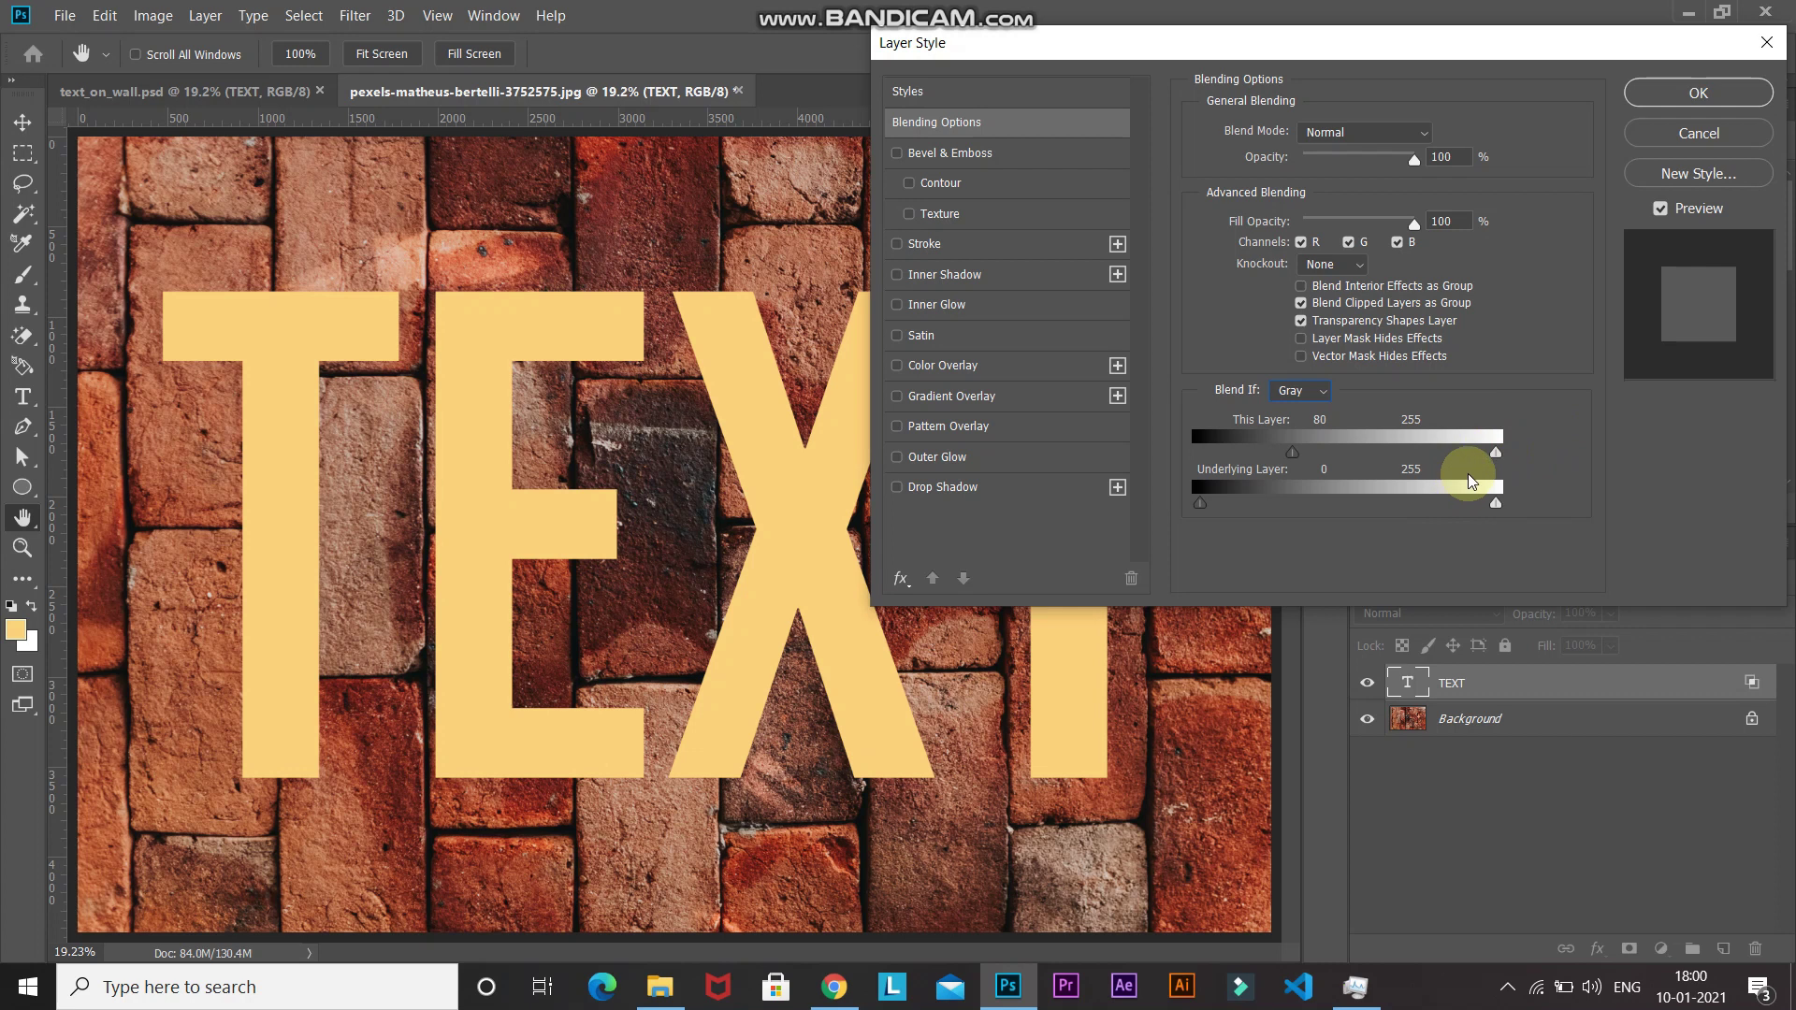
drag(1496, 456, 1485, 458)
- Try 210 and Alt-split values for This Layer's white point, ending at 0–255
drag(1466, 454, 1443, 454)
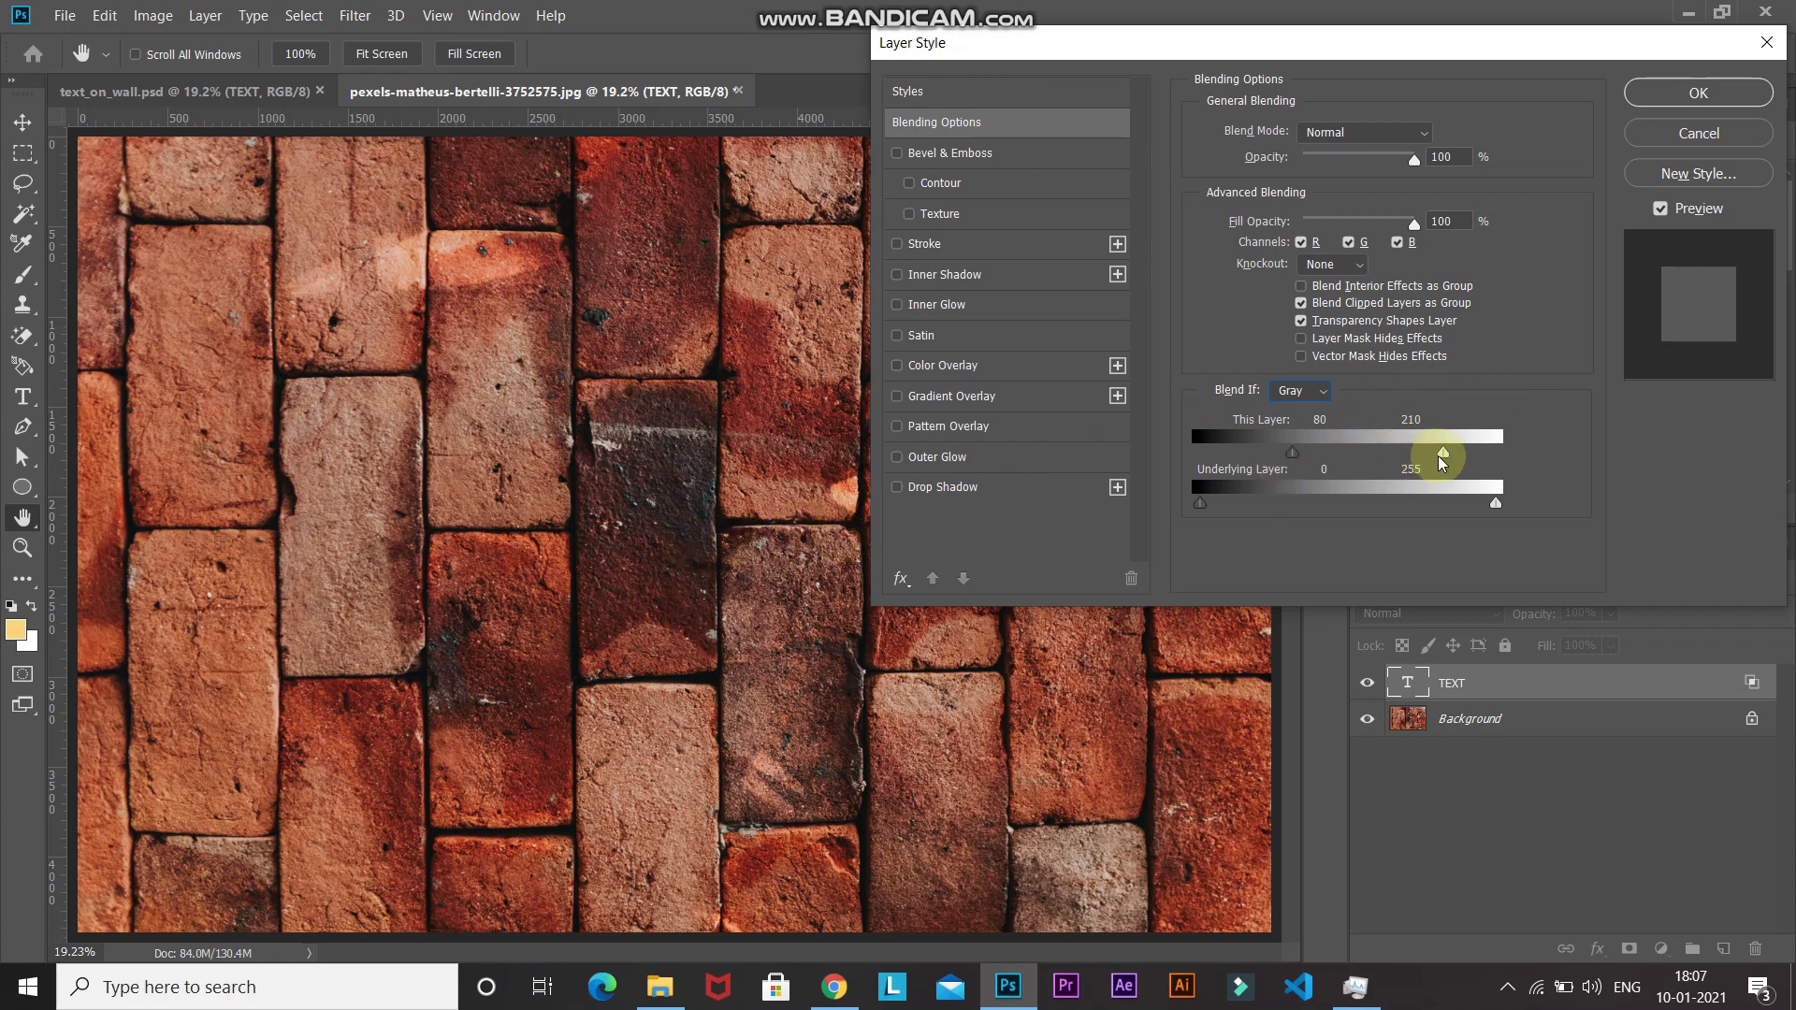
key(alt)
drag(1447, 460, 1452, 461)
drag(1464, 459, 1460, 460)
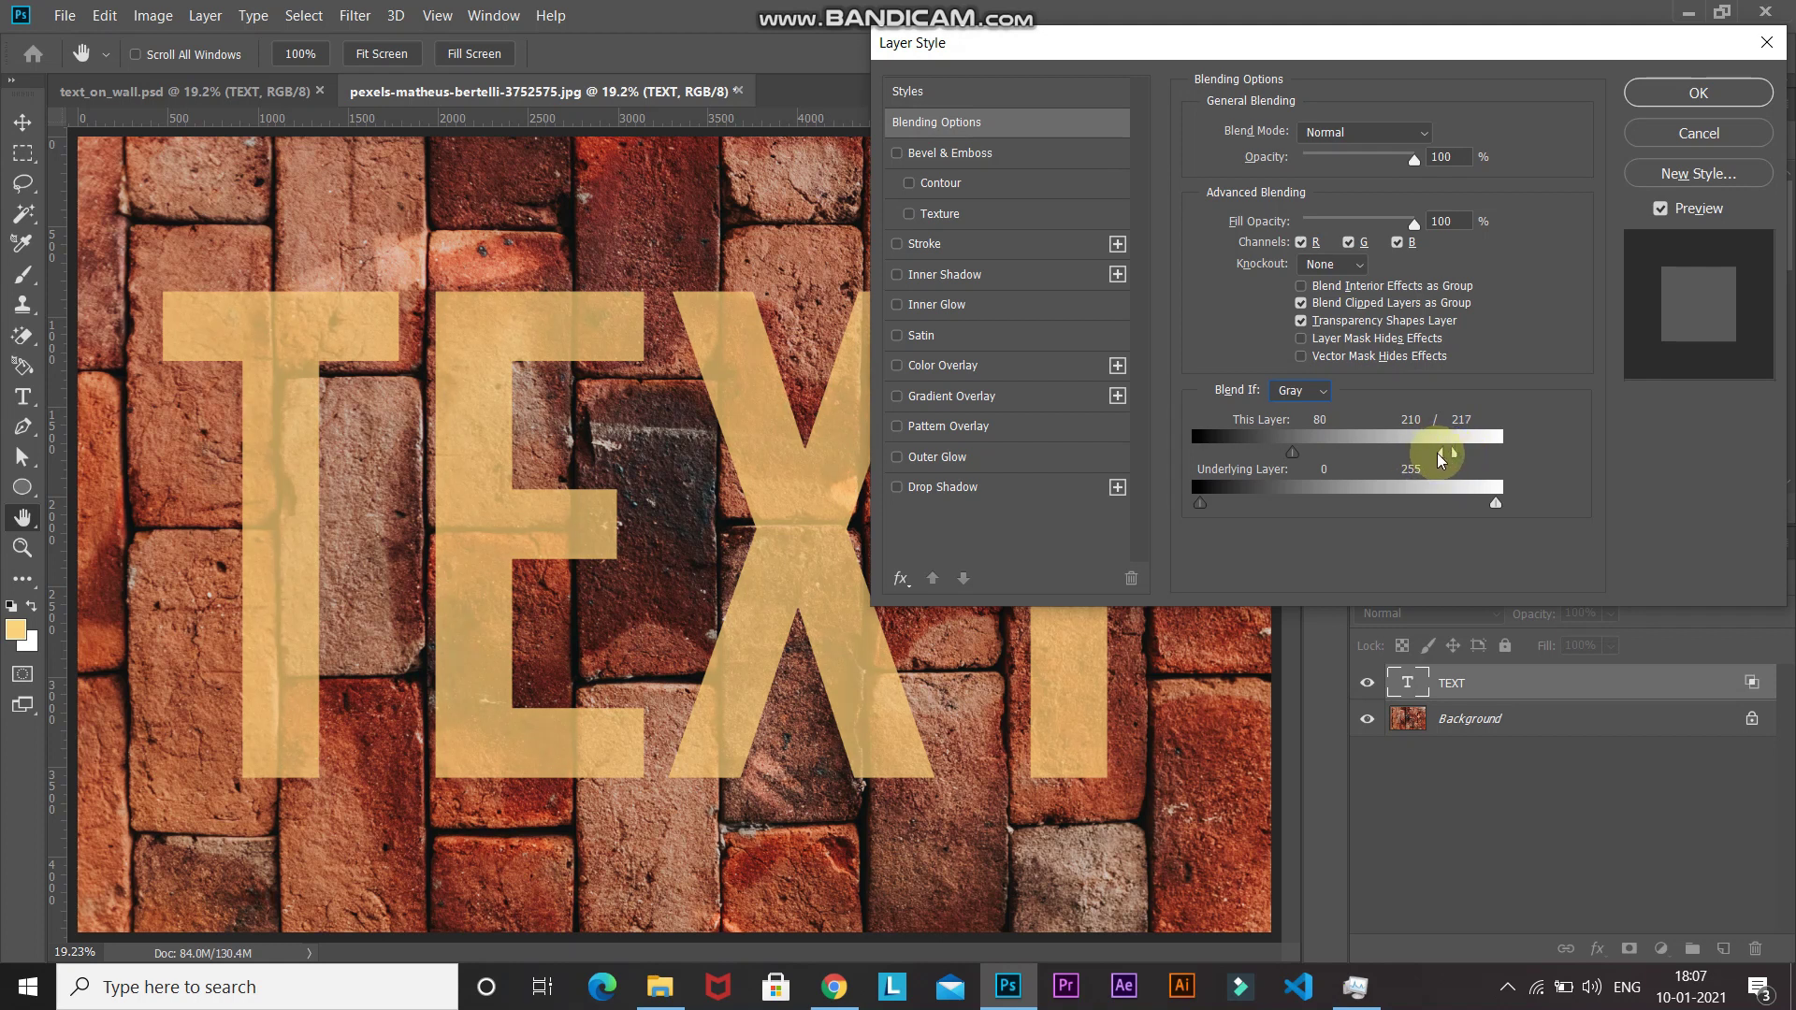
drag(1441, 460, 1428, 458)
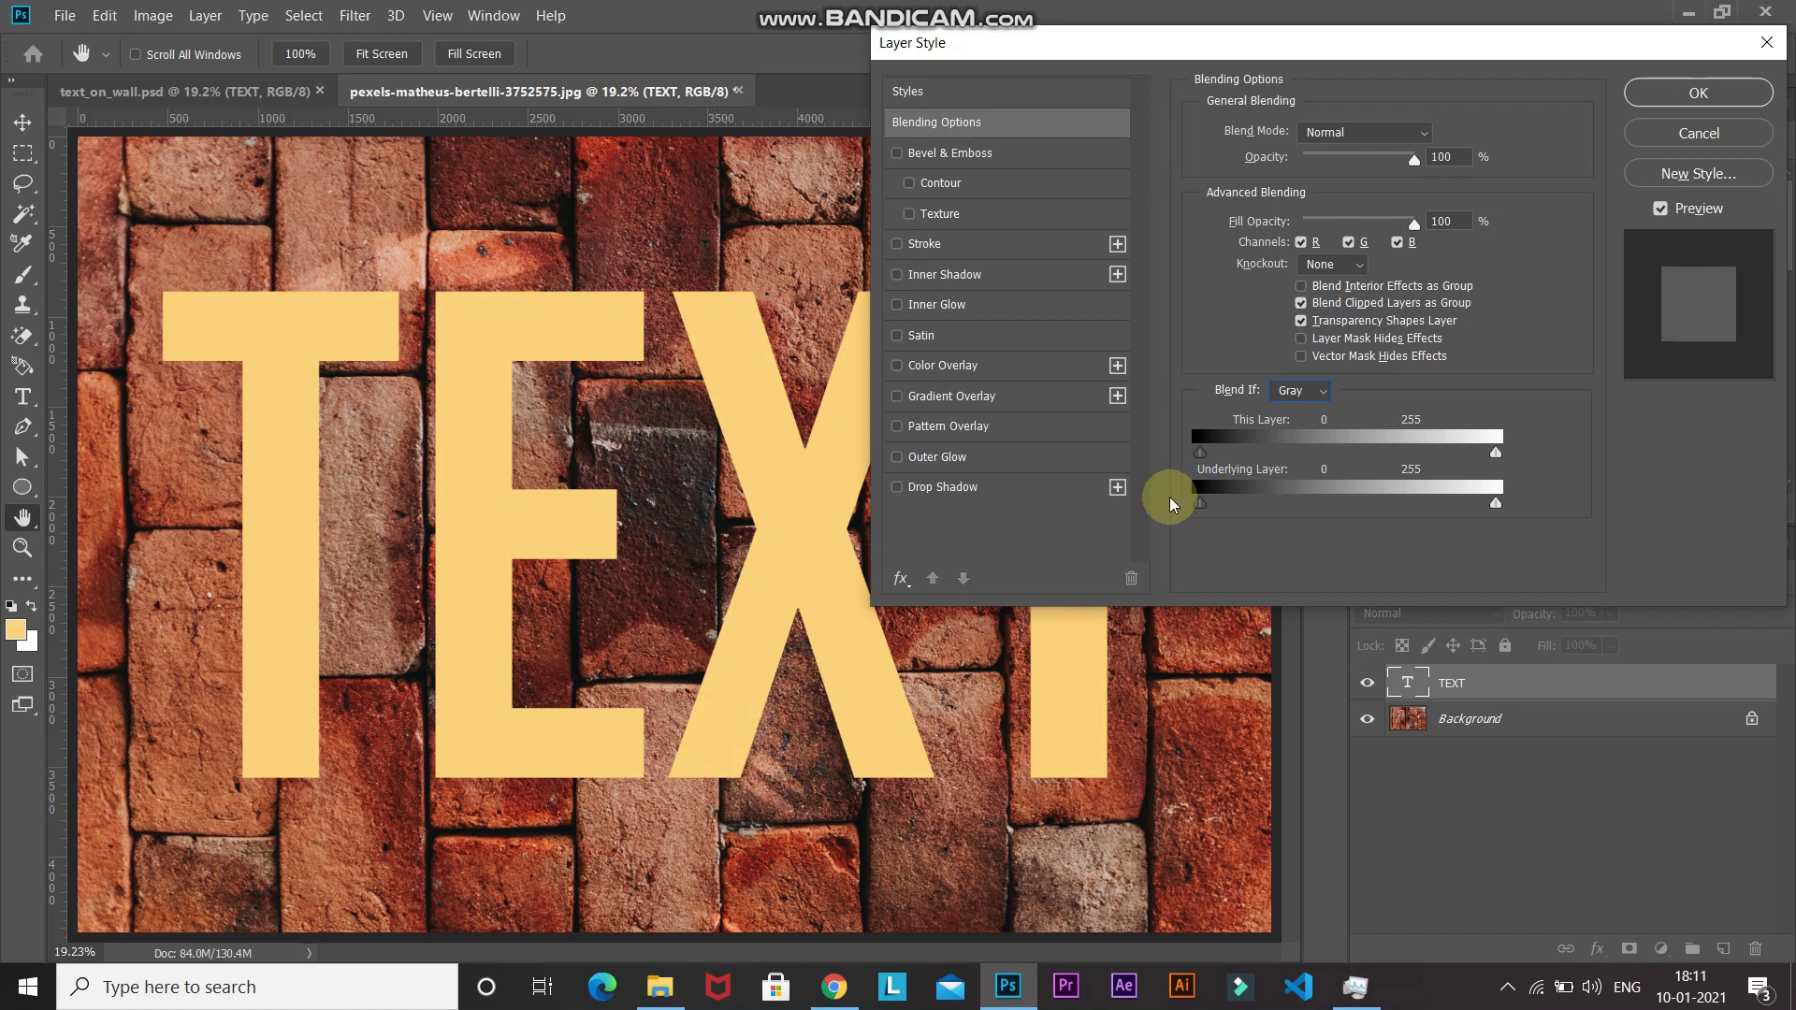
- Split the Underlying Layer Blend If points to 25/66 and 120/219 so brick cracks show through
drag(1208, 513, 1218, 507)
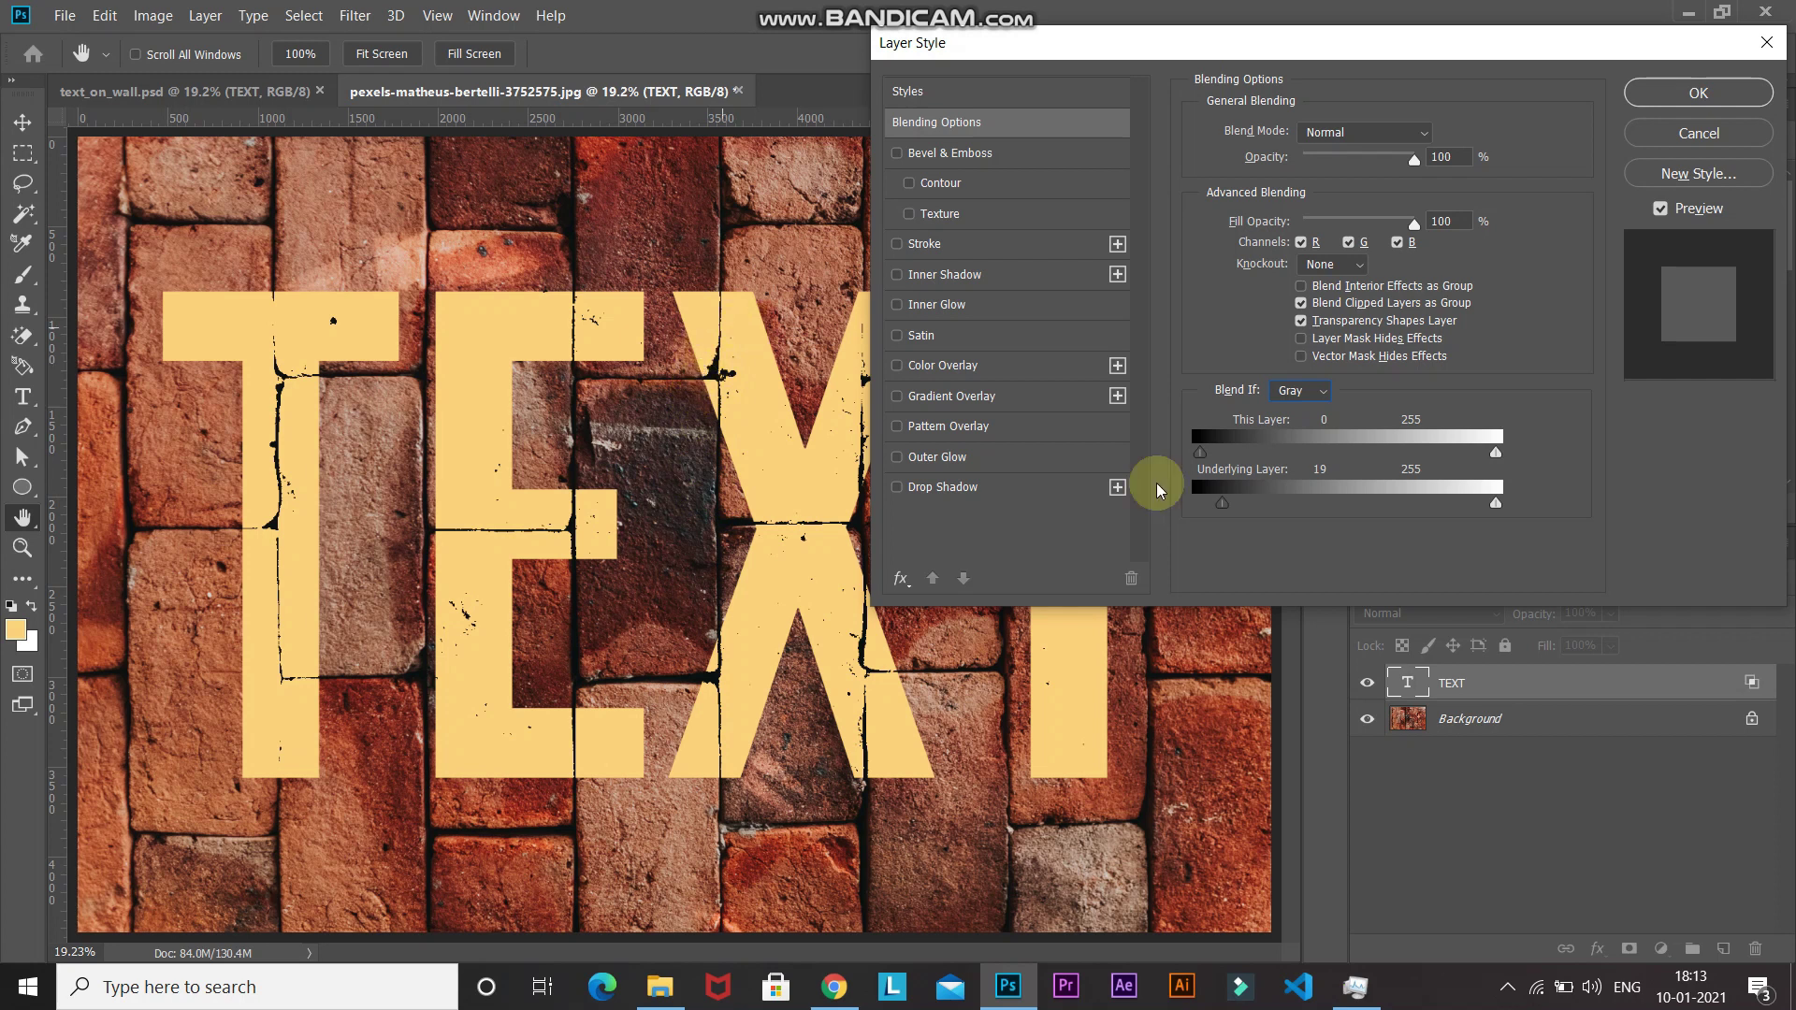
drag(1224, 507, 1230, 507)
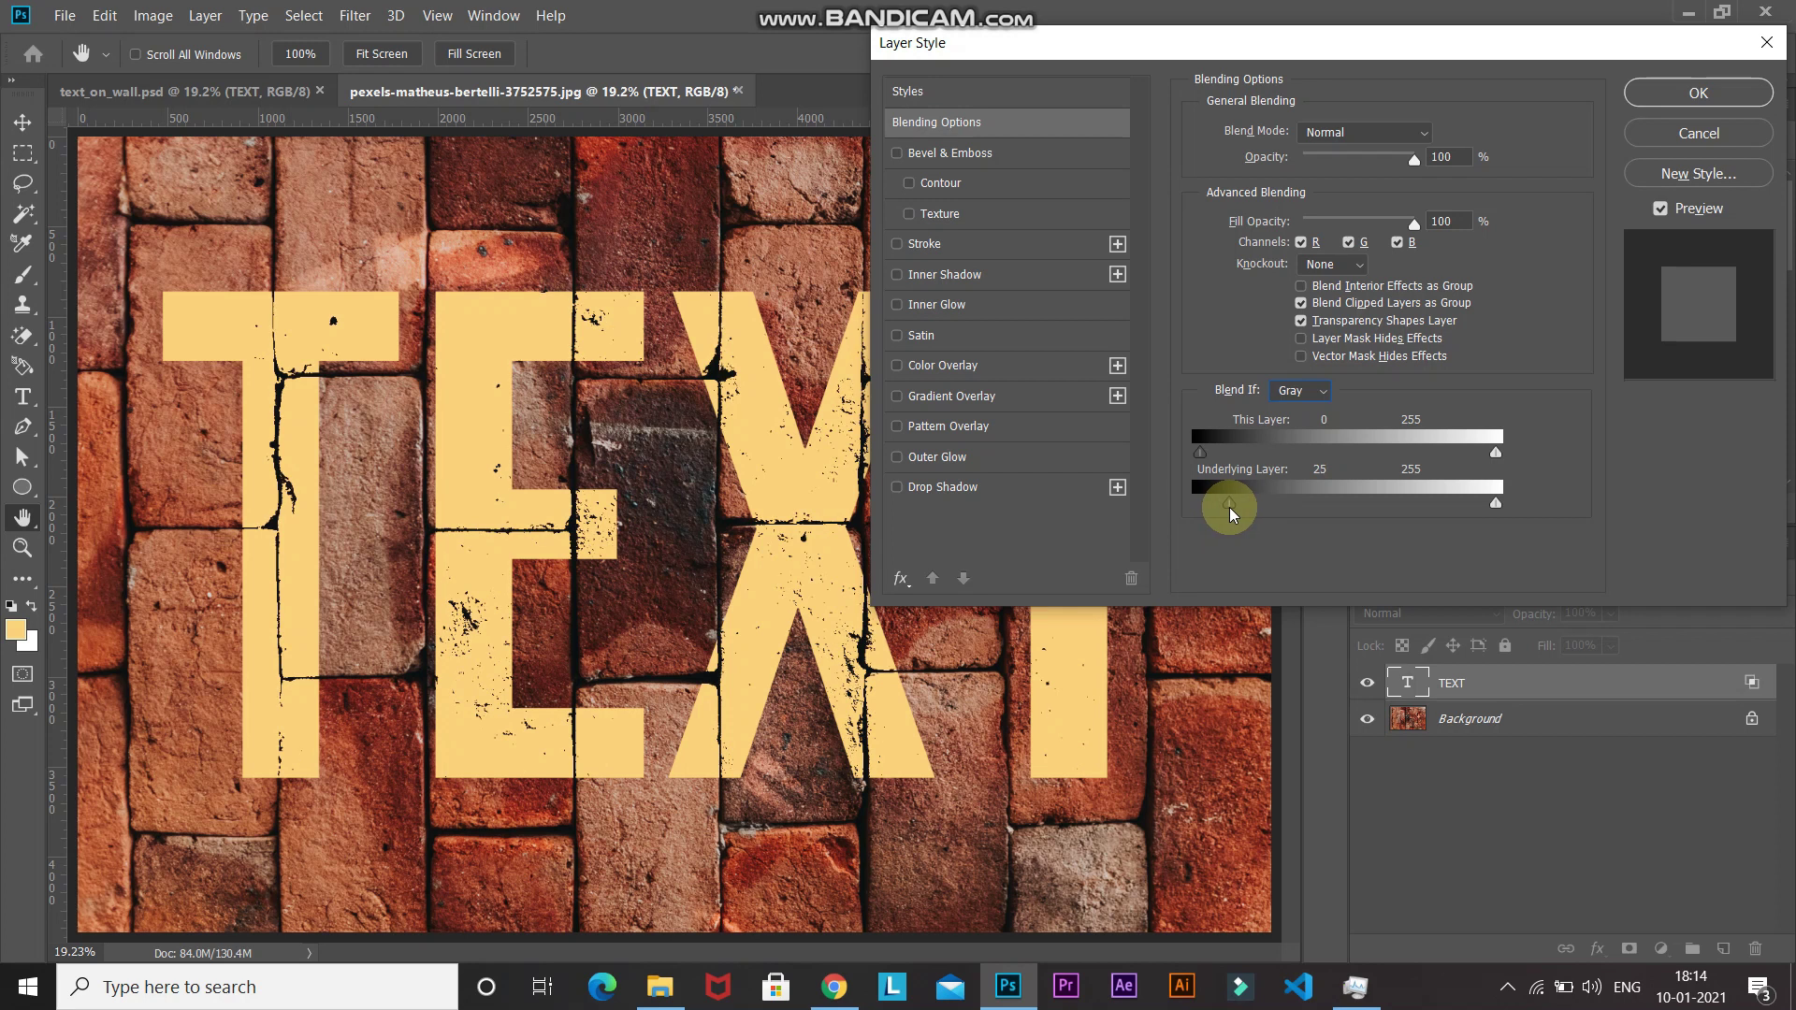
key(alt)
drag(1228, 503, 1292, 505)
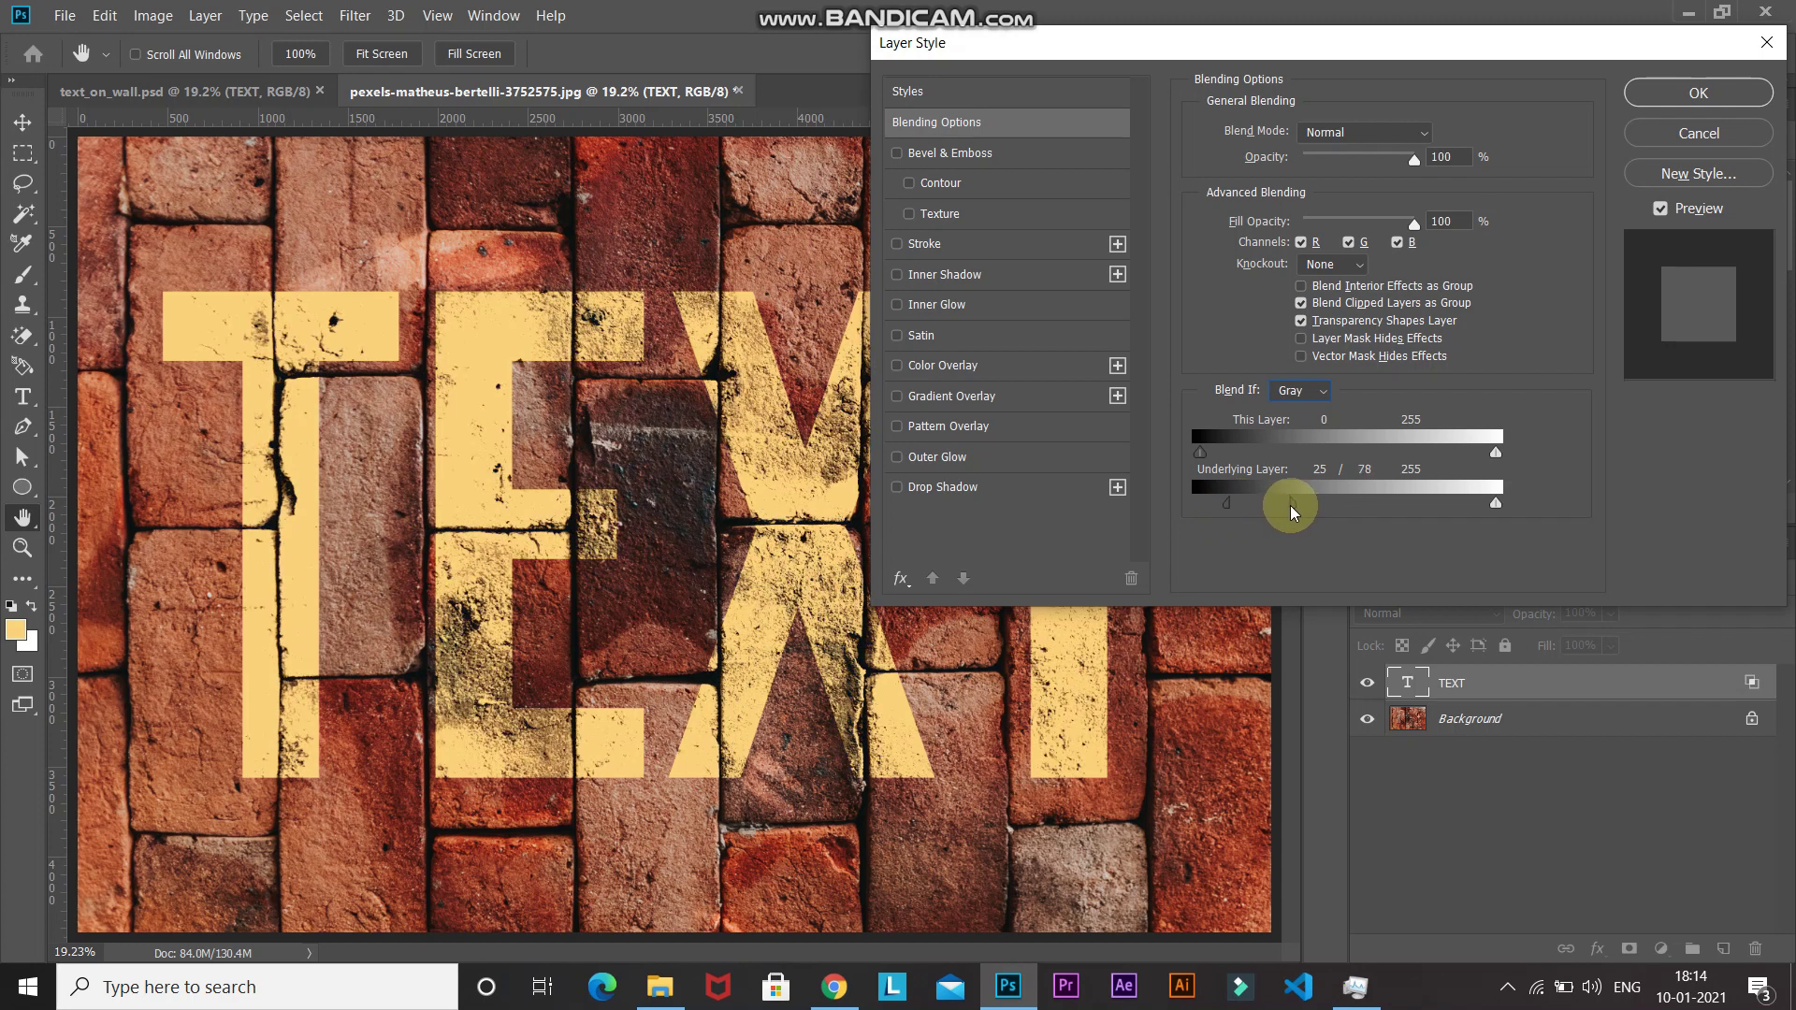
drag(1289, 505, 1279, 505)
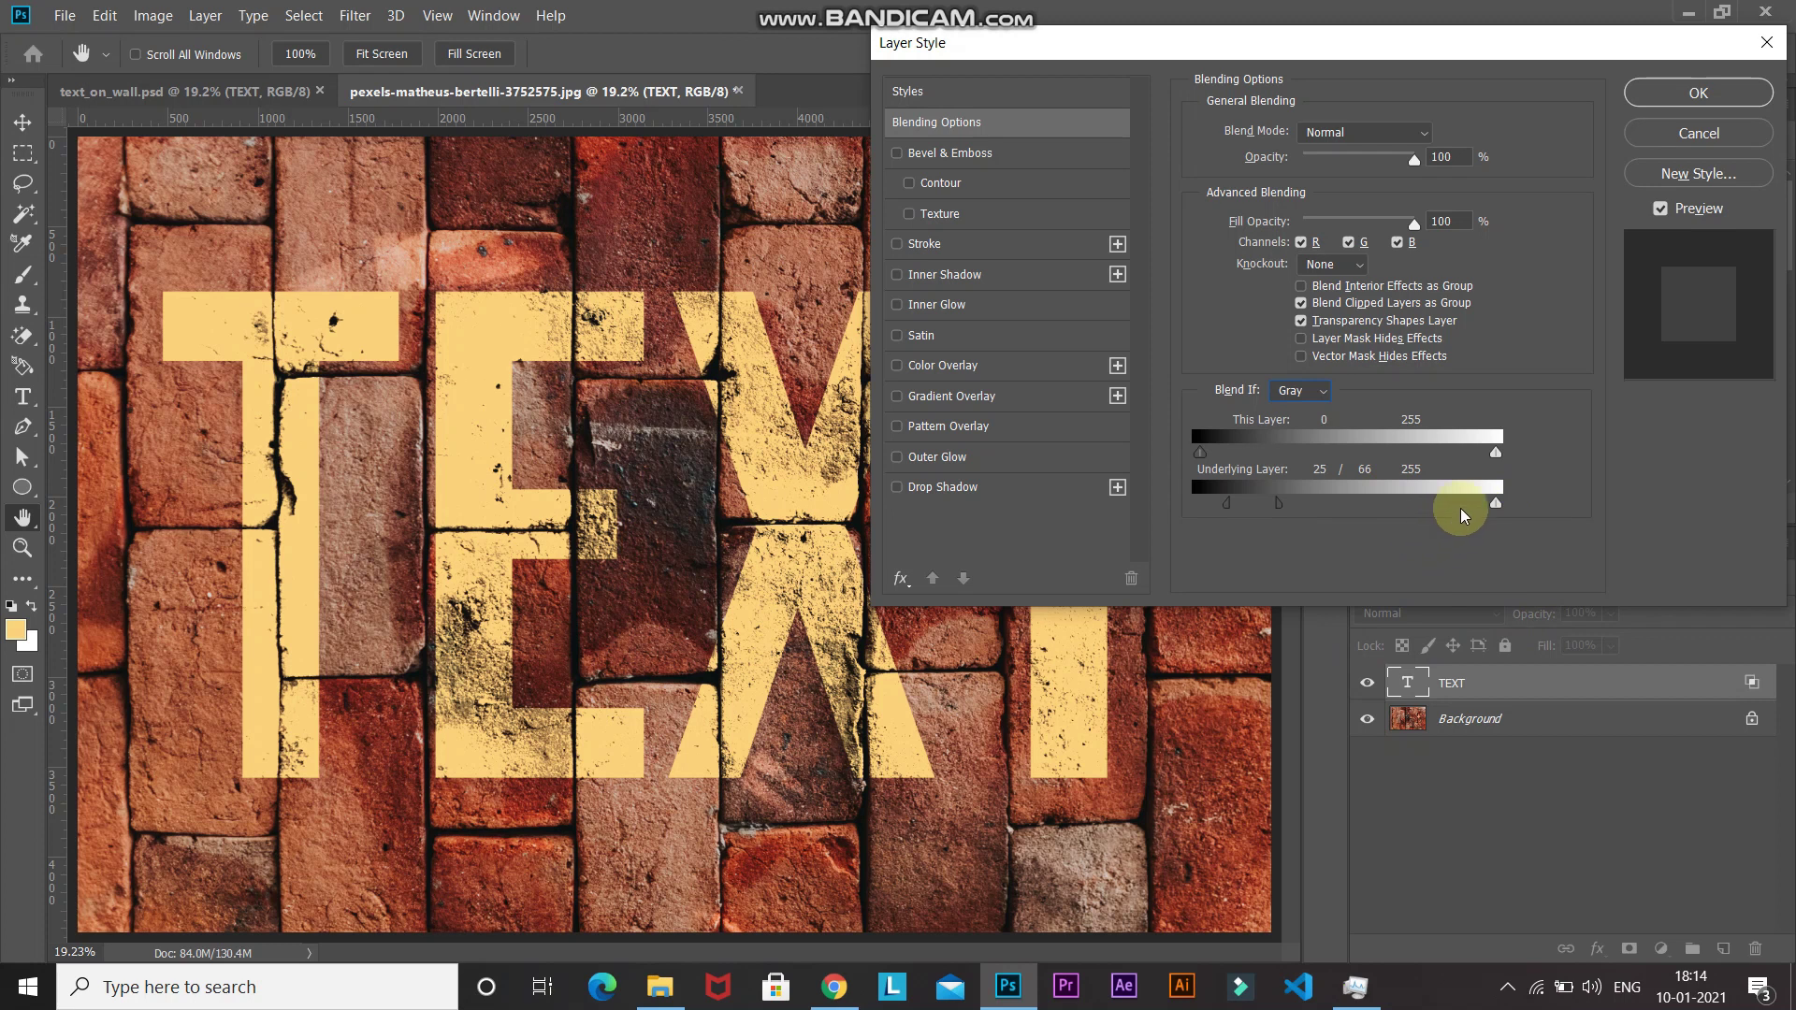
drag(1495, 504, 1338, 503)
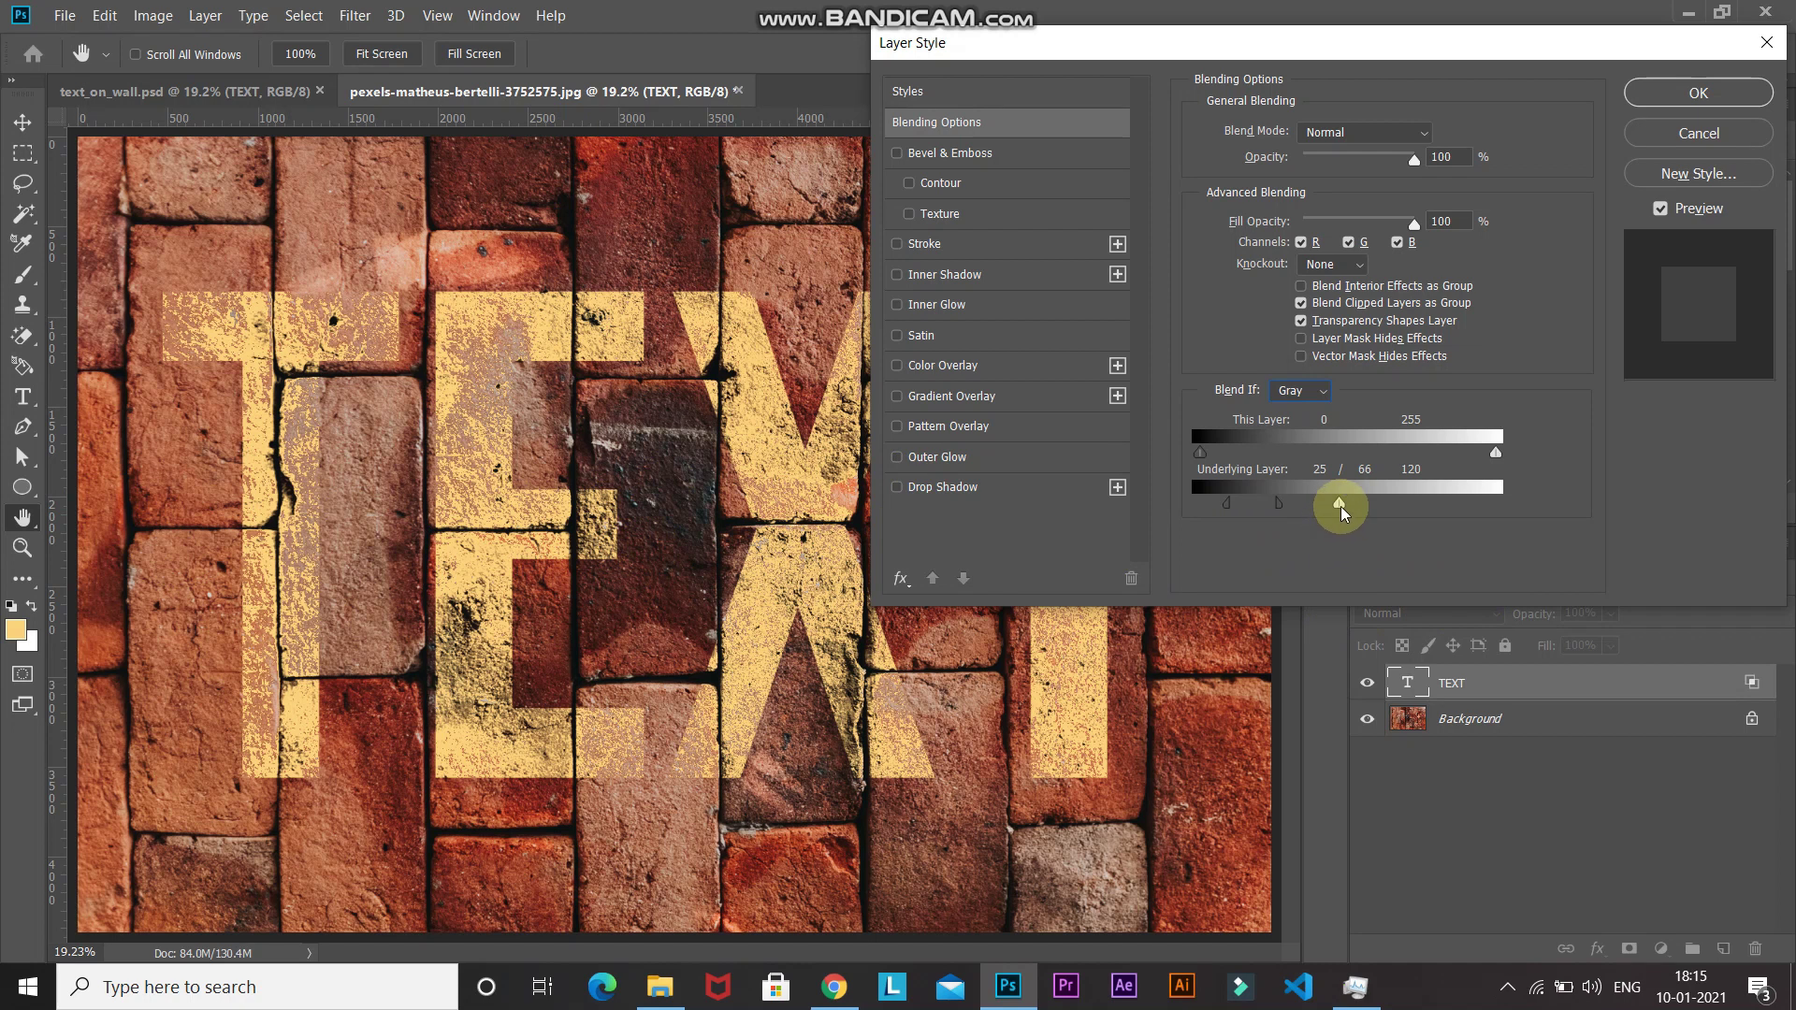
drag(1340, 506, 1456, 503)
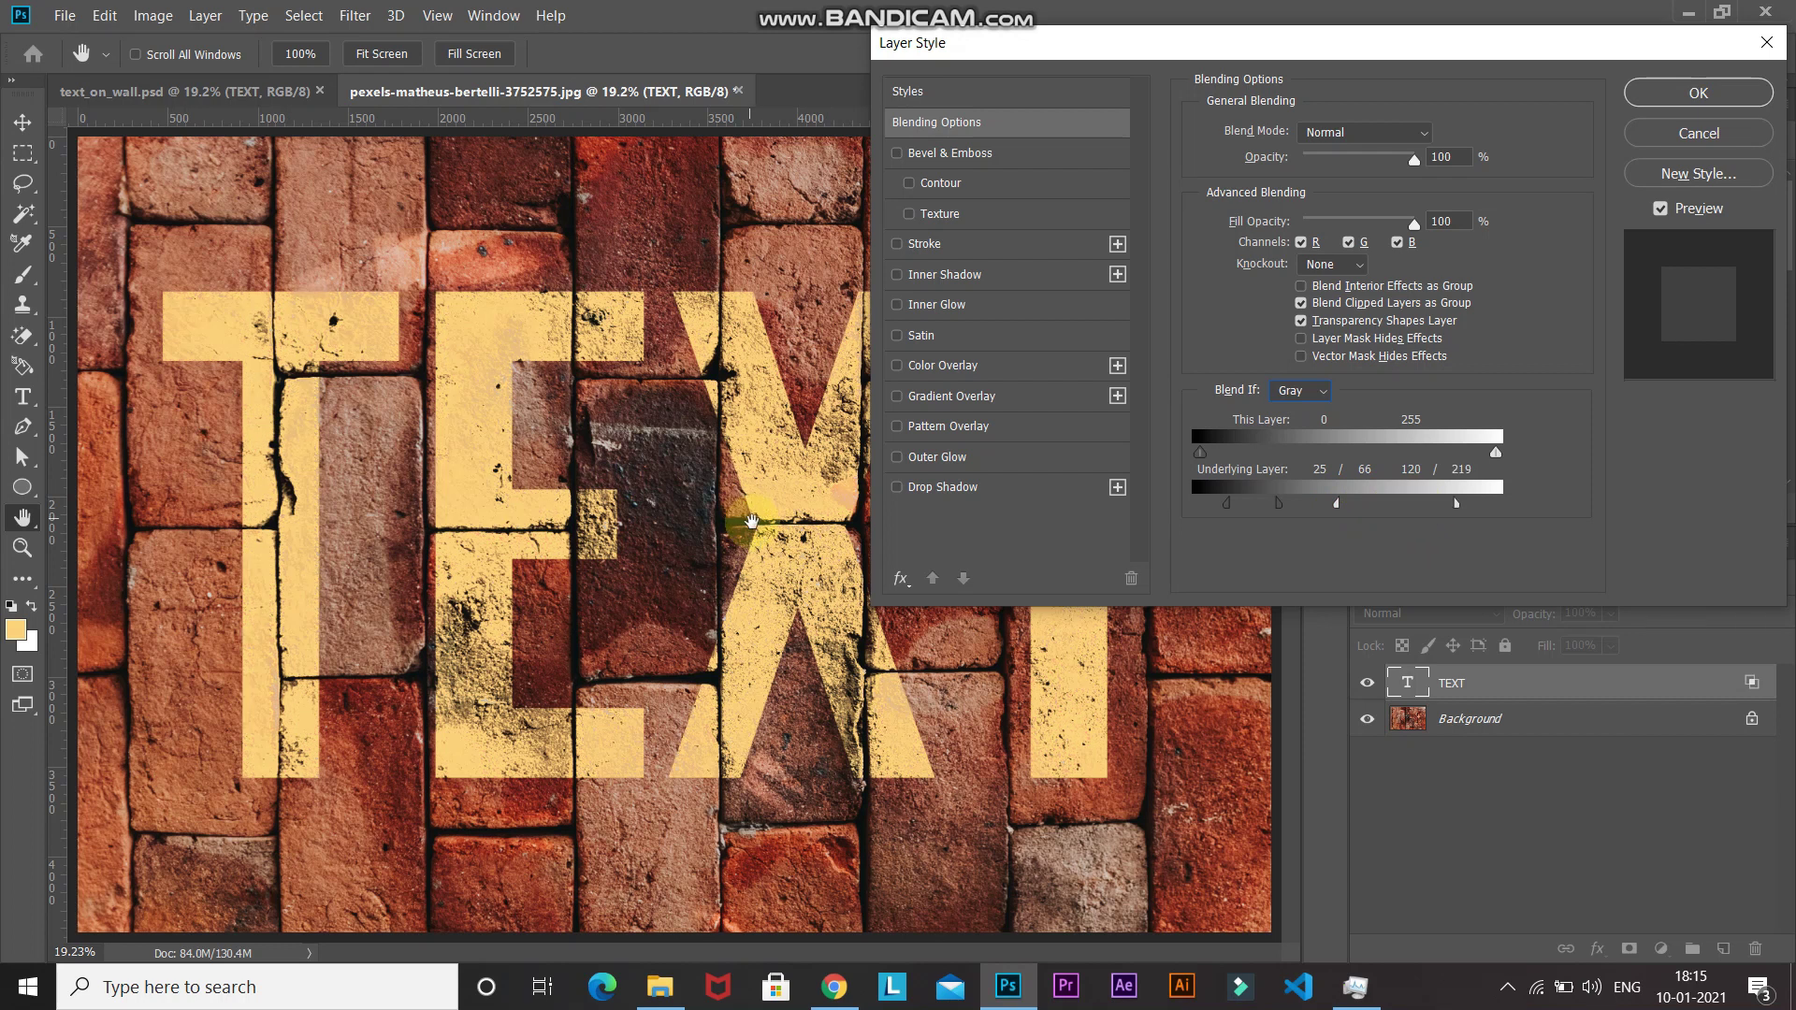
- Apply the Layer Style and set the TEXT layer's opacity to 80%
click(1663, 91)
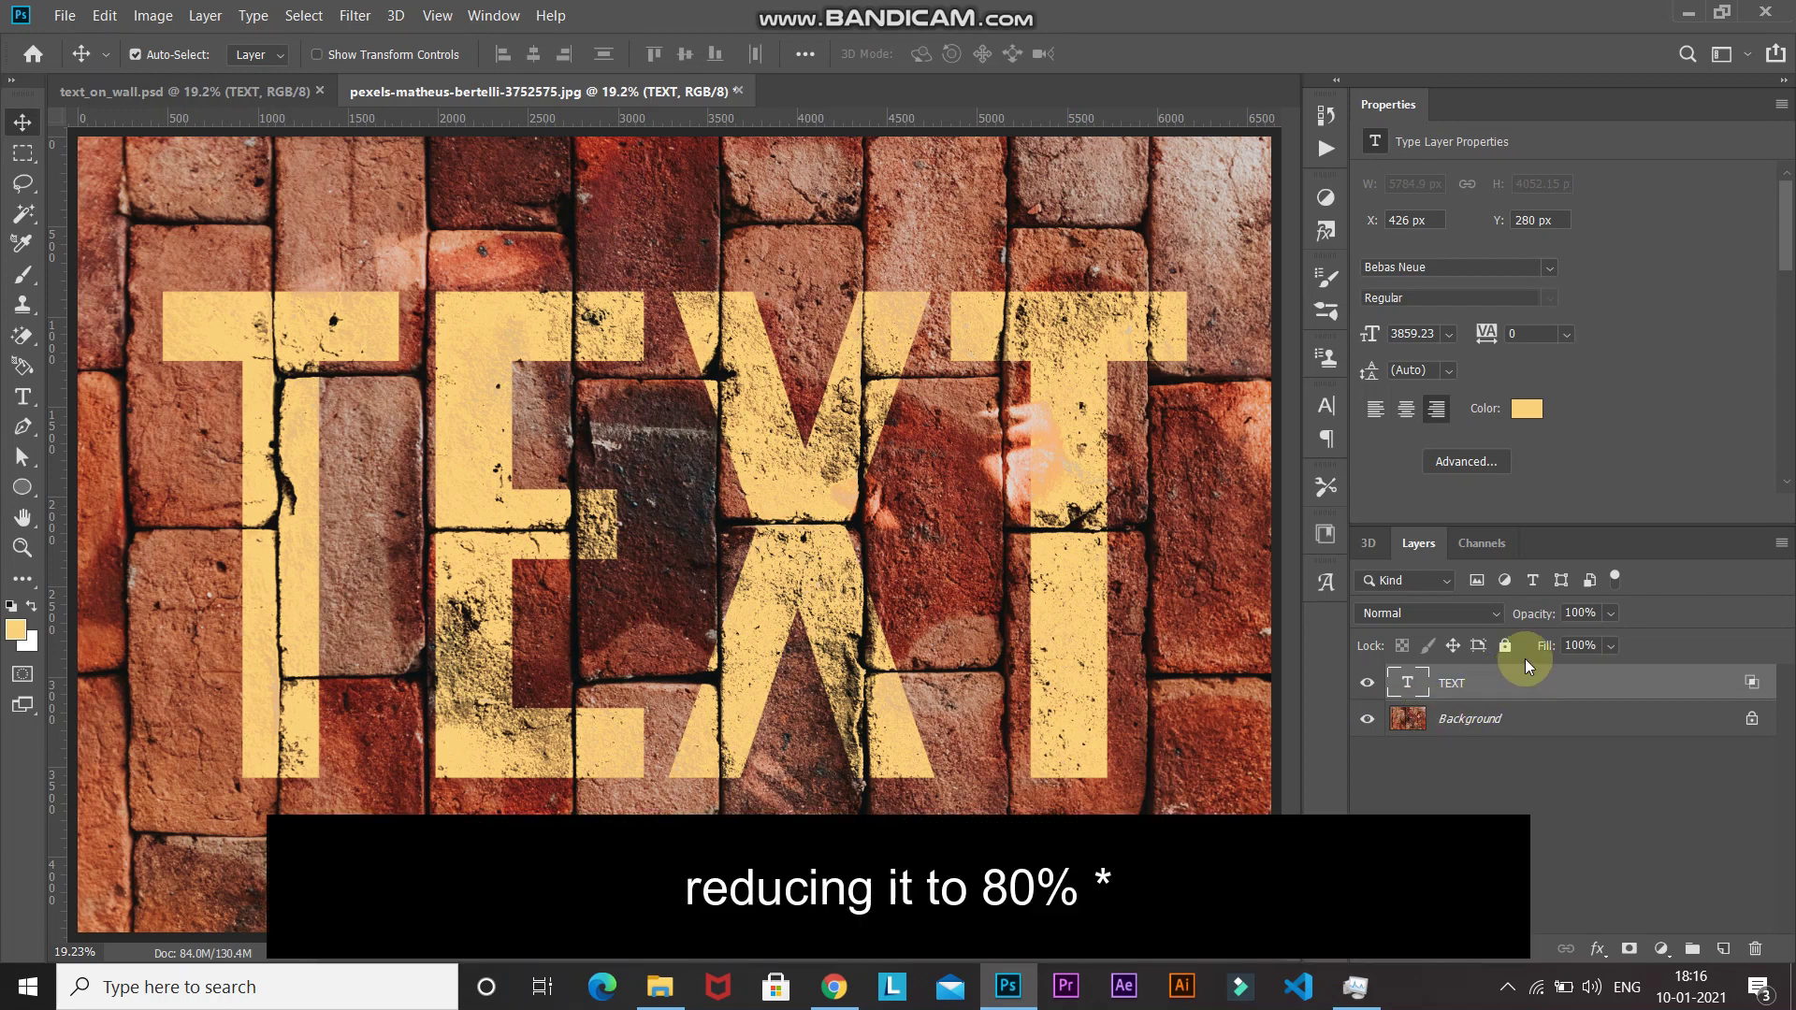
click(1576, 613)
text(80)
key(Return)
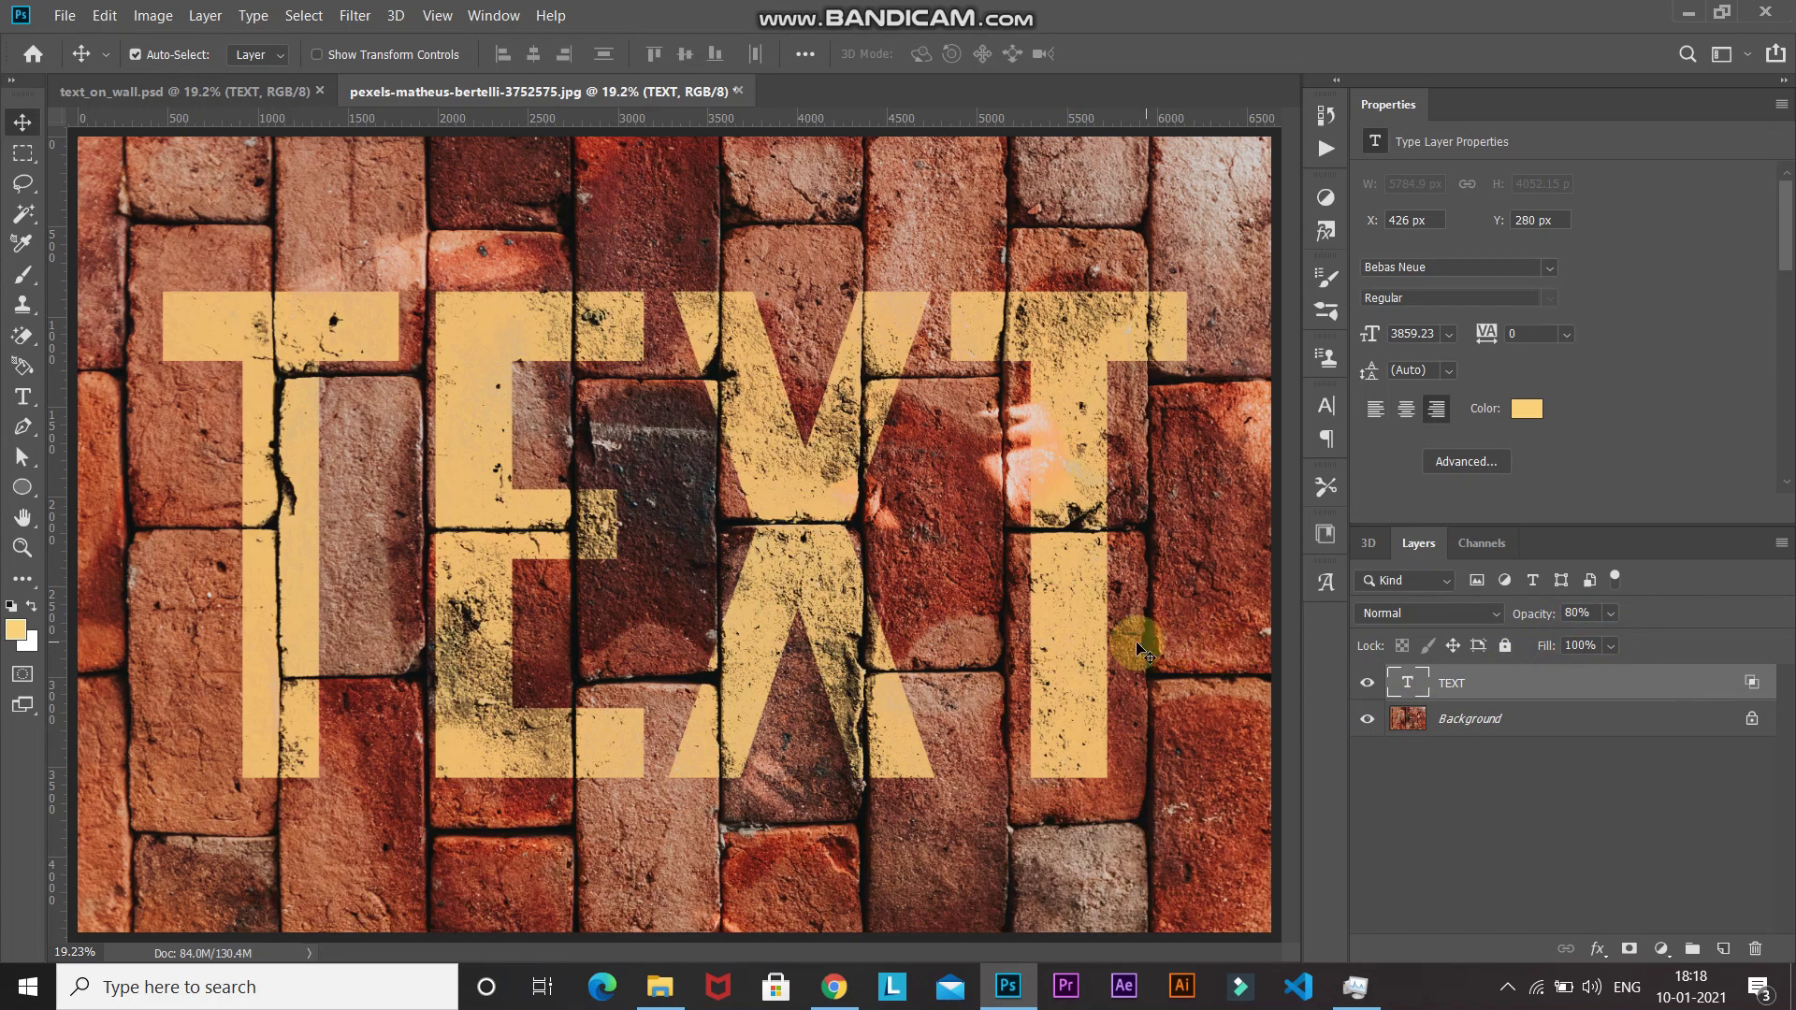